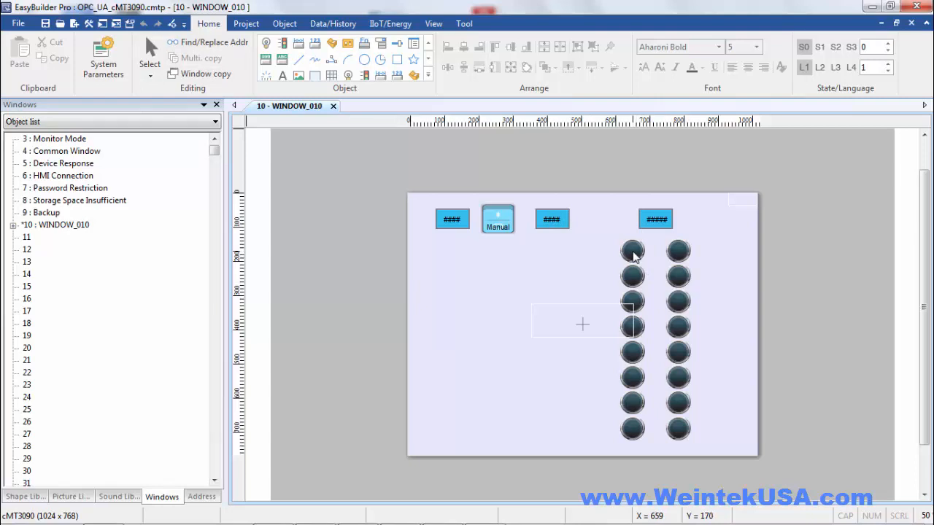
# Check the sixteen lamps' addresses, then enable the OPC UA server to show its port 4840 settings
pyautogui.doubleClick(632, 251)
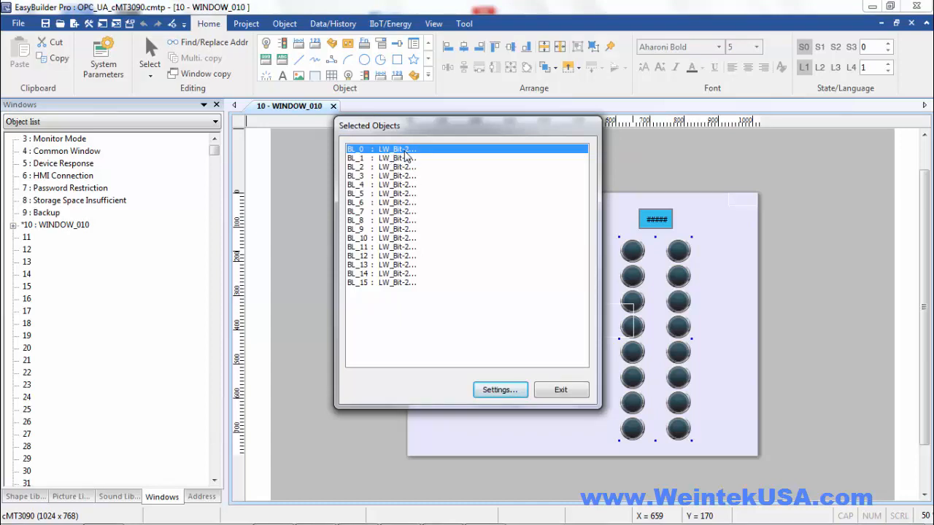
pyautogui.click(567, 394)
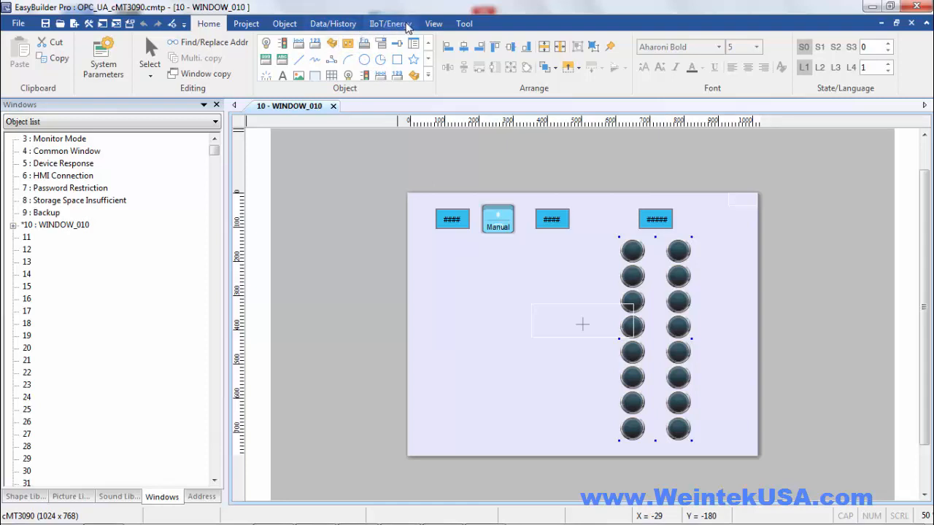
pyautogui.click(390, 23)
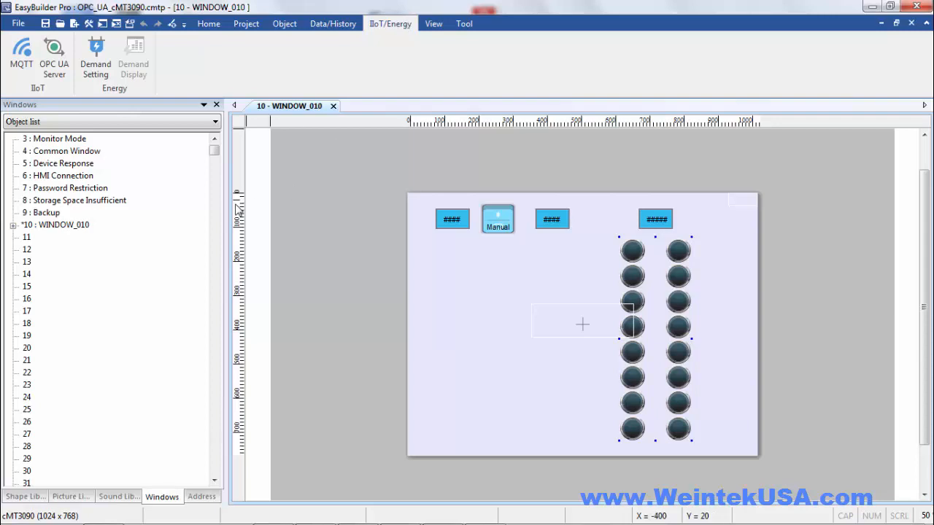
pyautogui.click(52, 67)
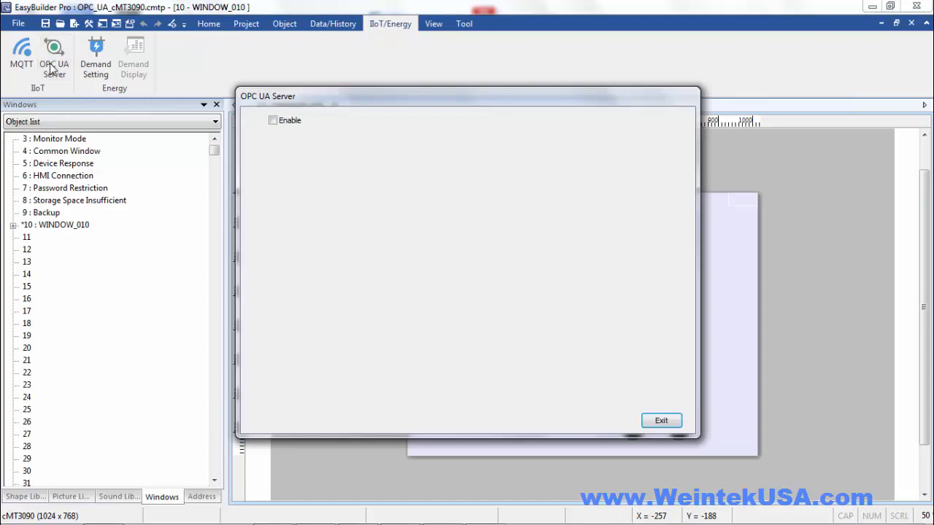
pyautogui.click(273, 121)
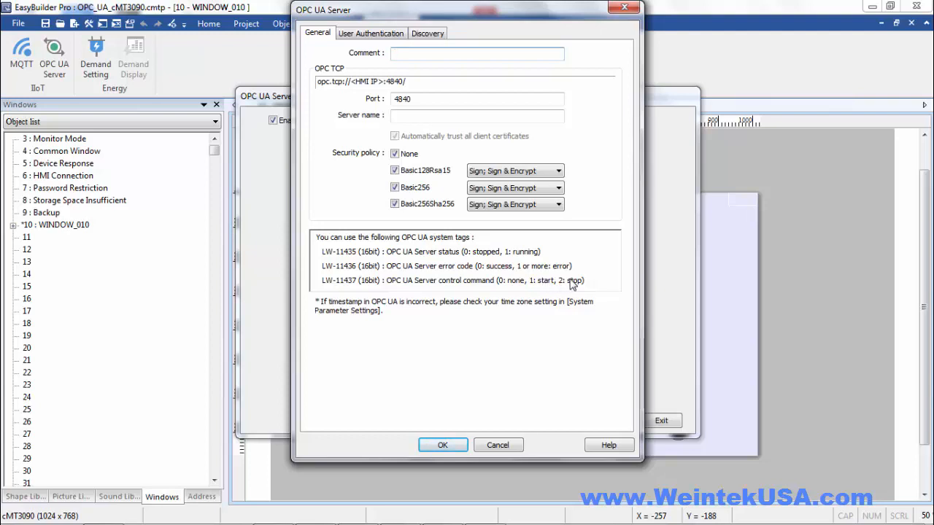
# Allow anonymous write and disable user name and password login in User Authentication
pyautogui.click(369, 36)
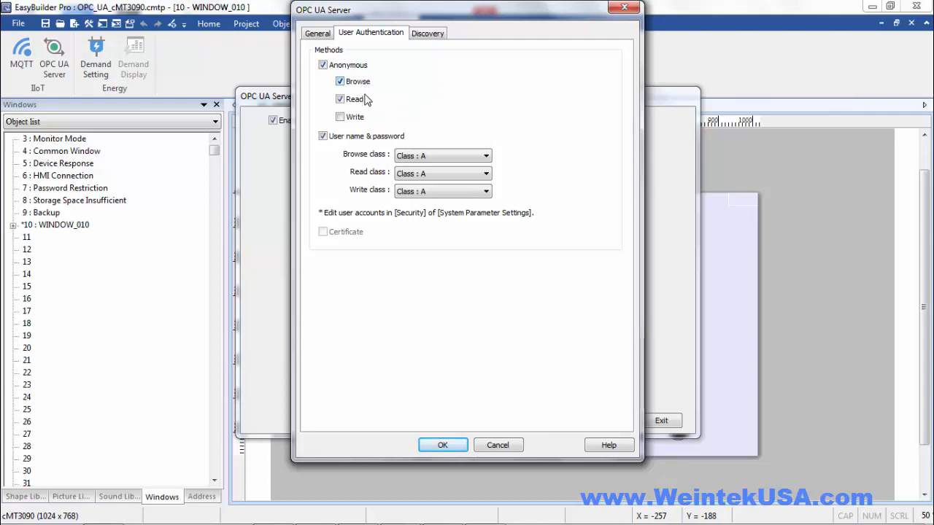
pyautogui.click(340, 118)
pyautogui.click(322, 136)
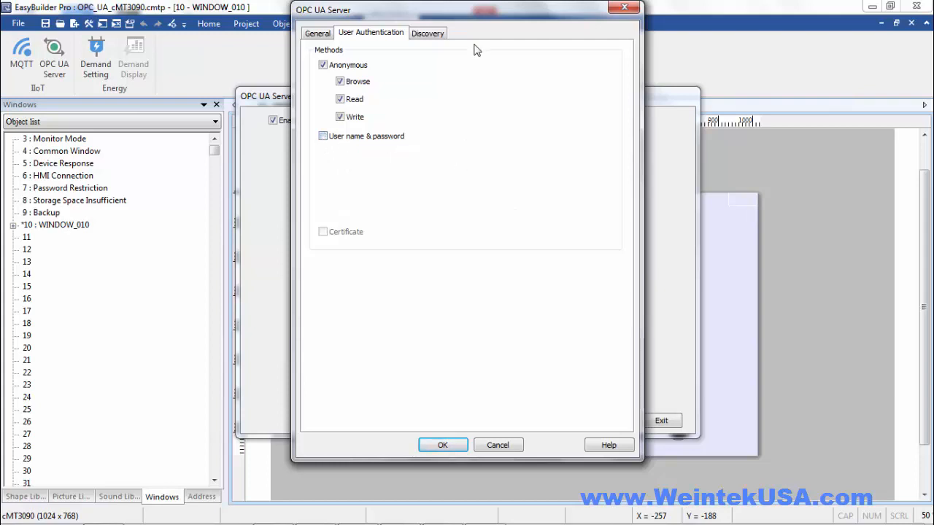
pyautogui.click(436, 38)
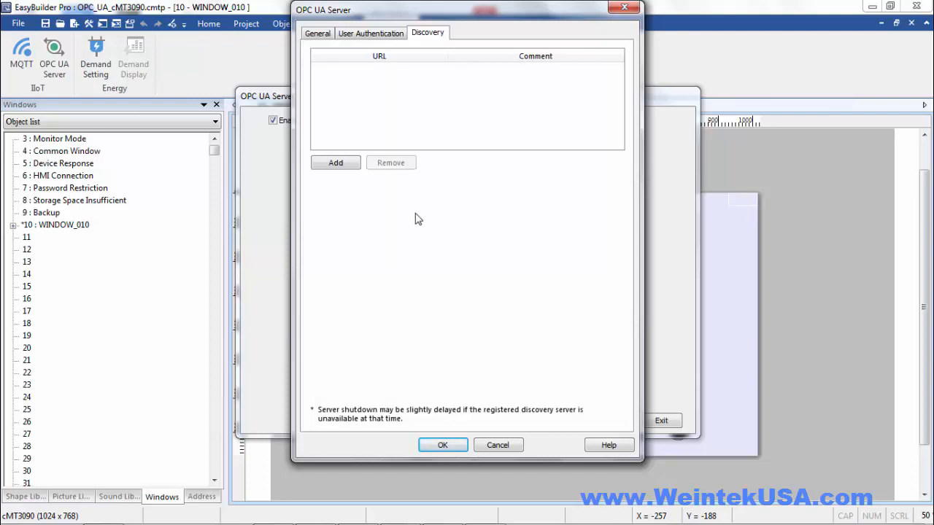
# Add the discovery server entry opc.tcp://127.0.0.1:4840 and confirm the OPC UA server settings
pyautogui.click(335, 165)
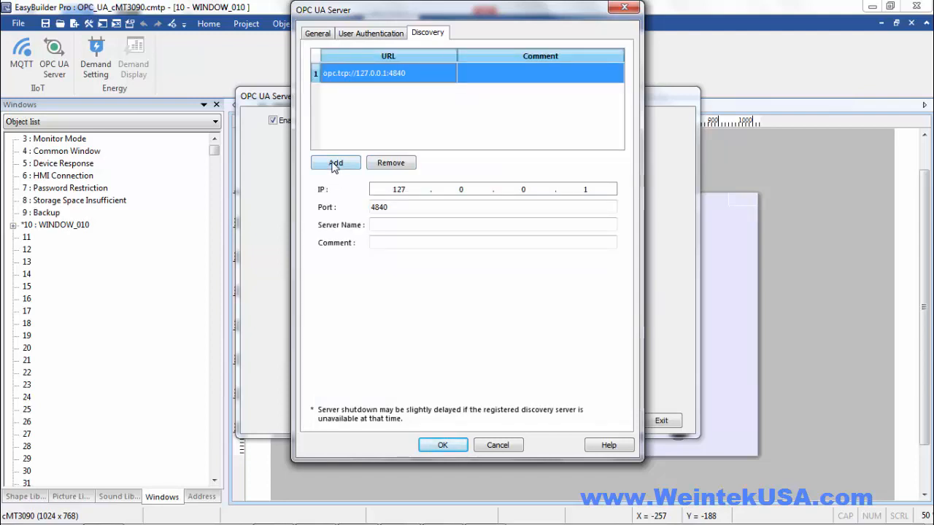
pyautogui.click(389, 189)
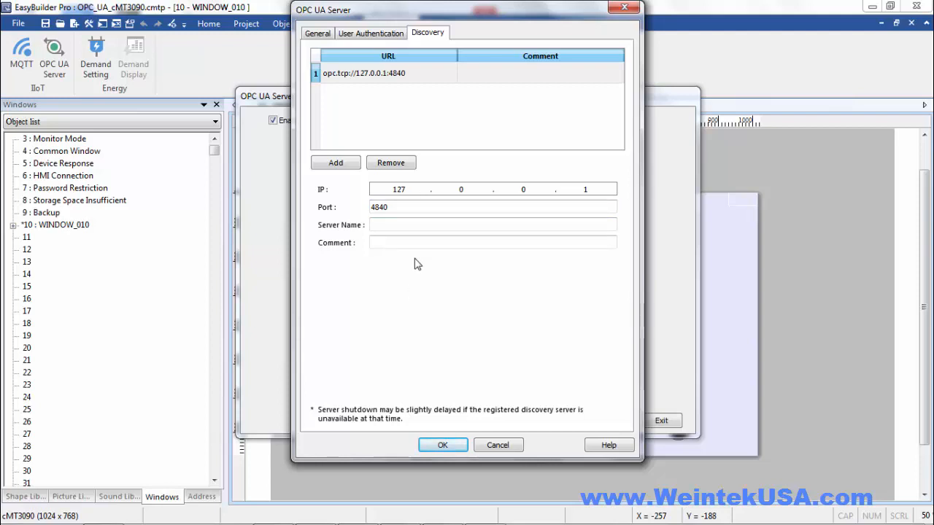
pyautogui.click(440, 444)
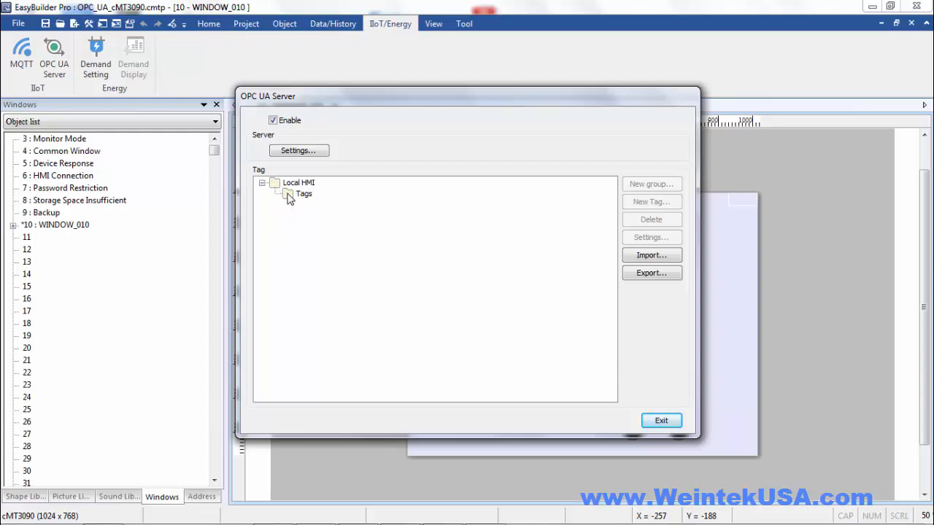
# Create tag 1 as a writable bit tag on LW_Bit 20000 under Tags
pyautogui.click(290, 197)
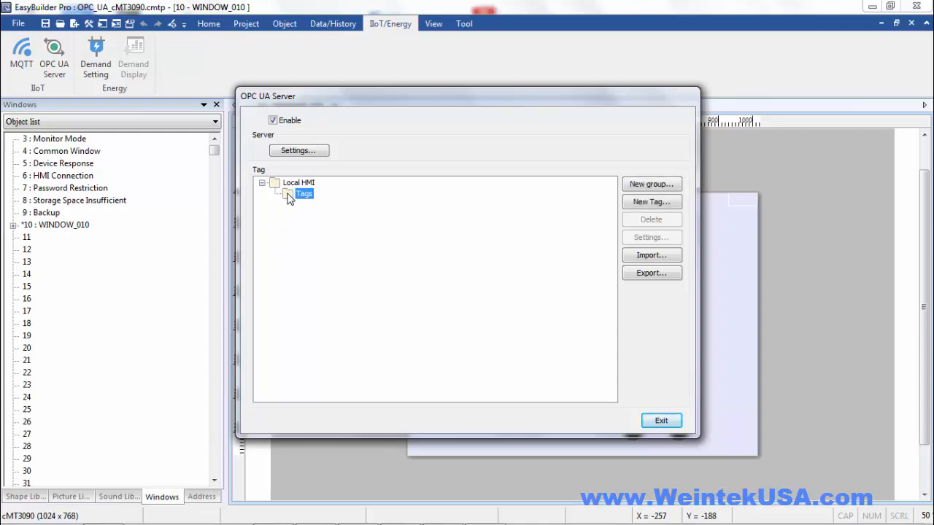
pyautogui.click(646, 205)
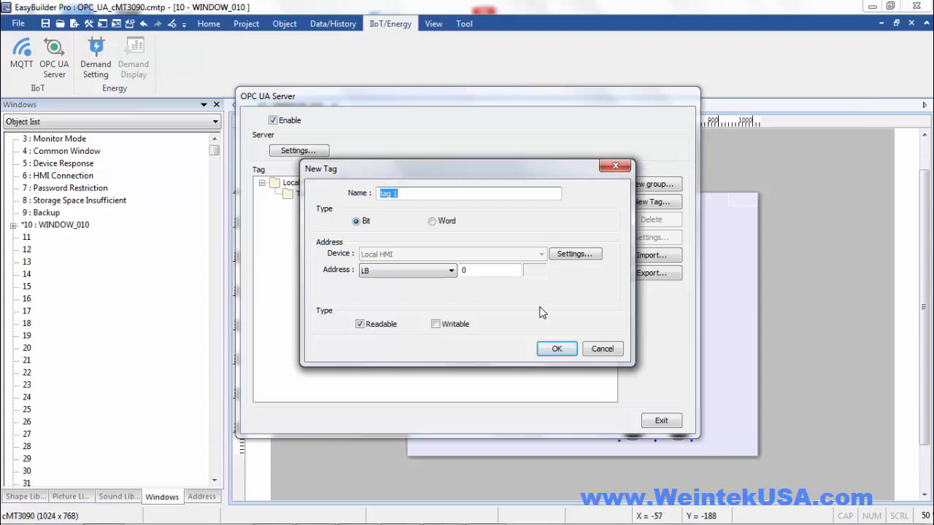
pyautogui.doubleClick(473, 271)
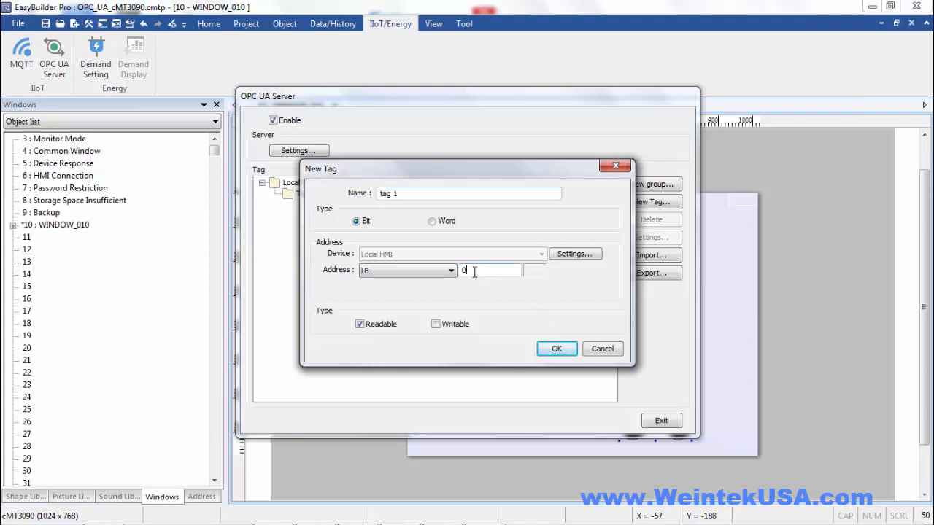
pyautogui.click(421, 271)
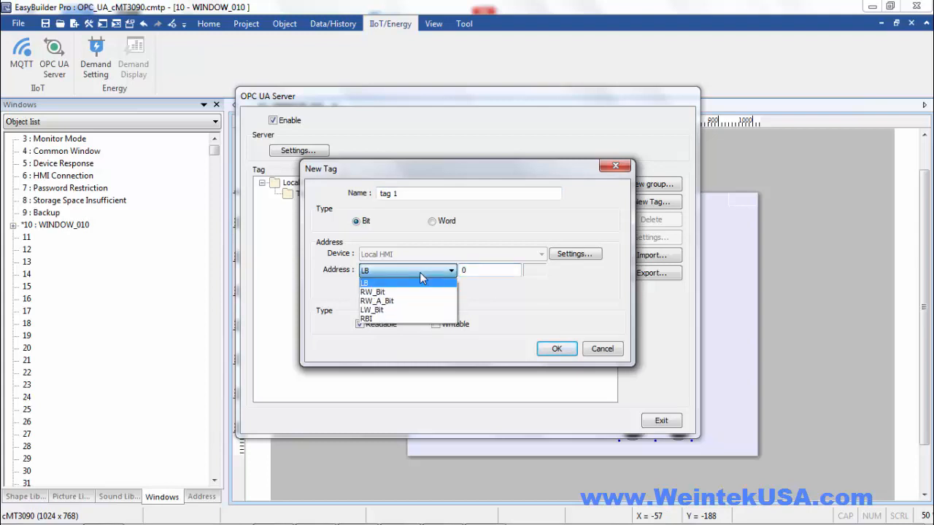
pyautogui.click(408, 312)
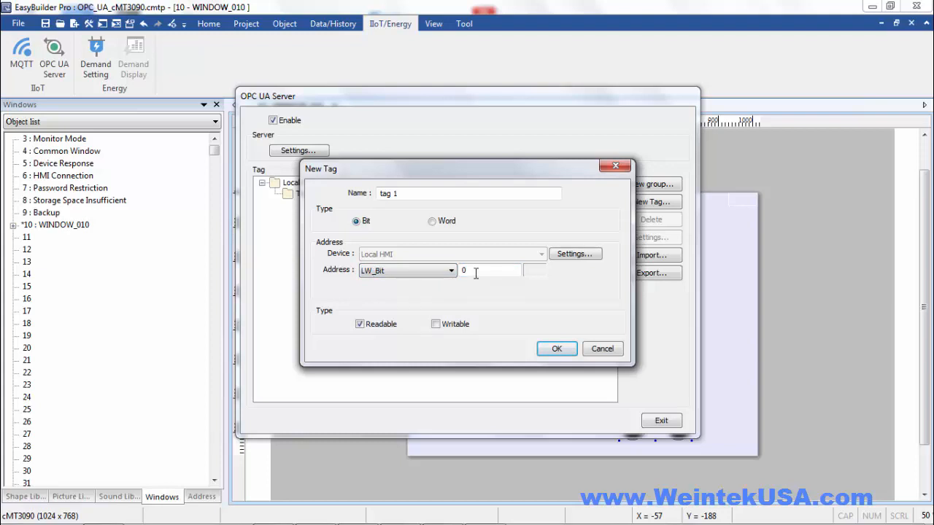
pyautogui.doubleClick(475, 269)
pyautogui.write('20000')
pyautogui.moveTo(474, 271); pyautogui.dragTo(494, 273)
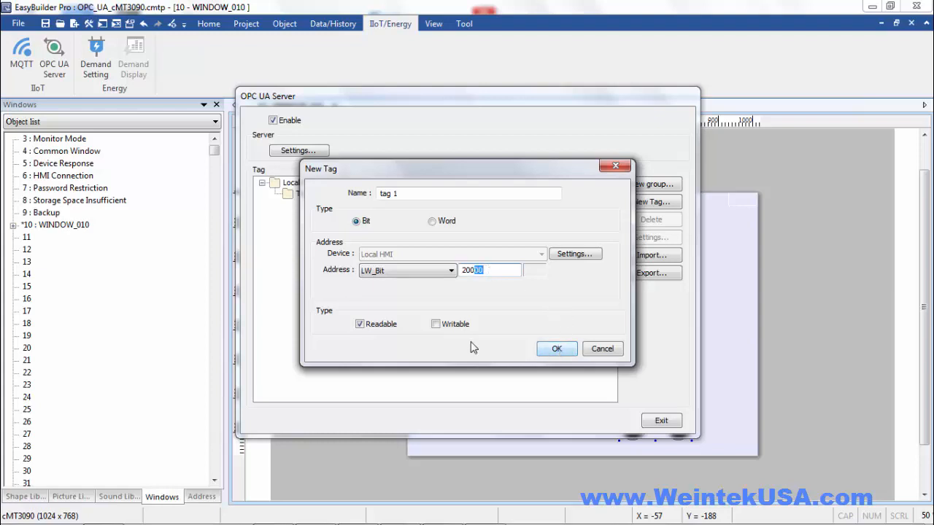
pyautogui.click(438, 324)
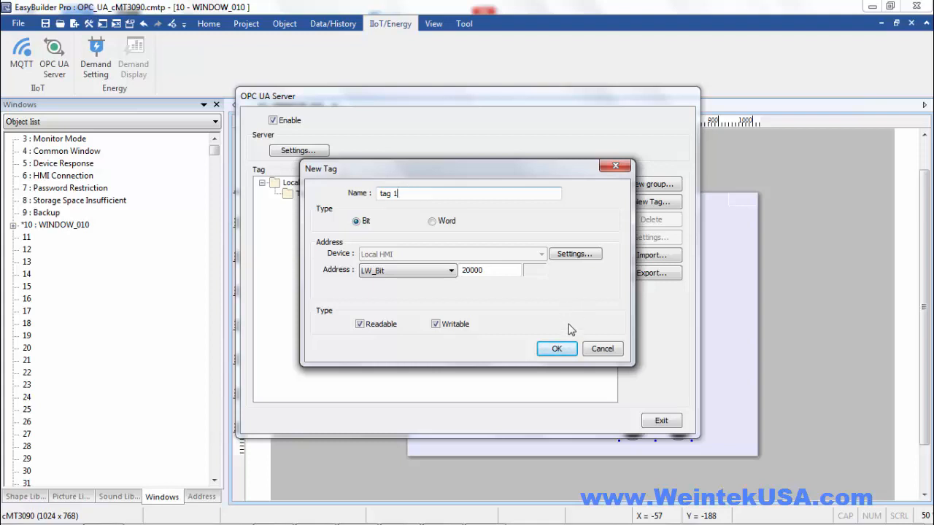
pyautogui.click(558, 349)
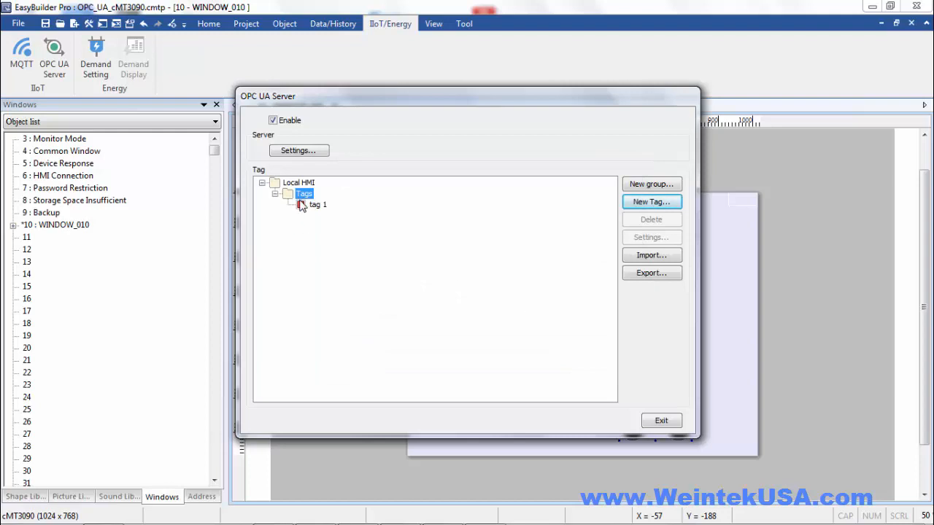
# Add tags 2 through 6 on LW_Bit addresses 20001 to 20005
pyautogui.click(653, 203)
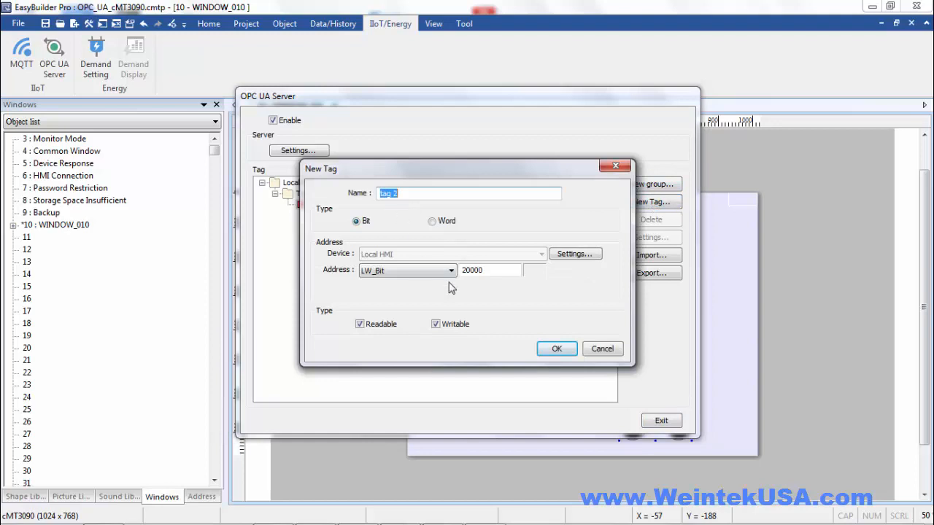
pyautogui.moveTo(484, 271); pyautogui.dragTo(478, 271)
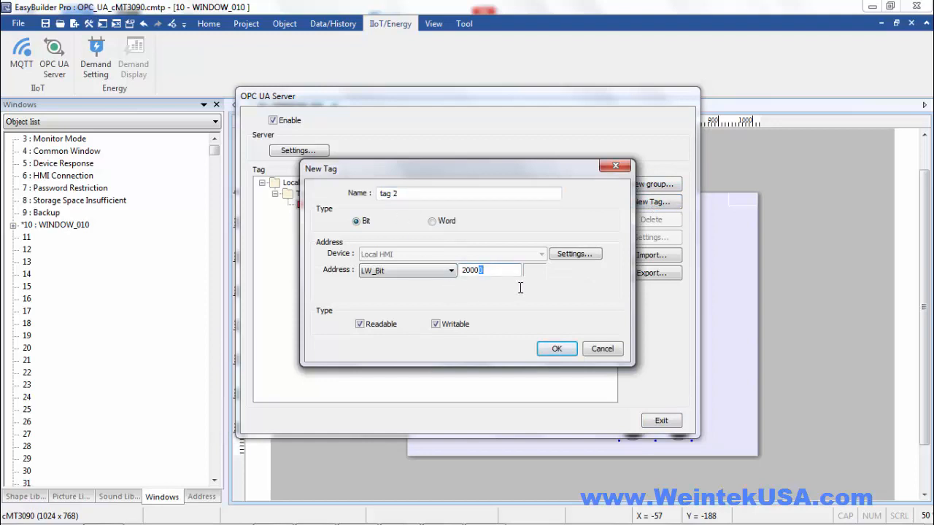
pyautogui.write('1')
pyautogui.press('Return')
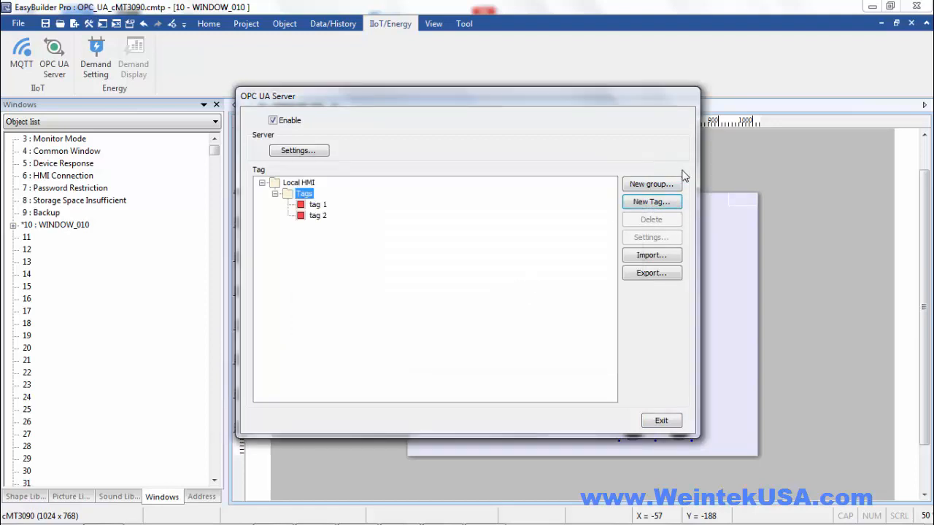
pyautogui.click(660, 204)
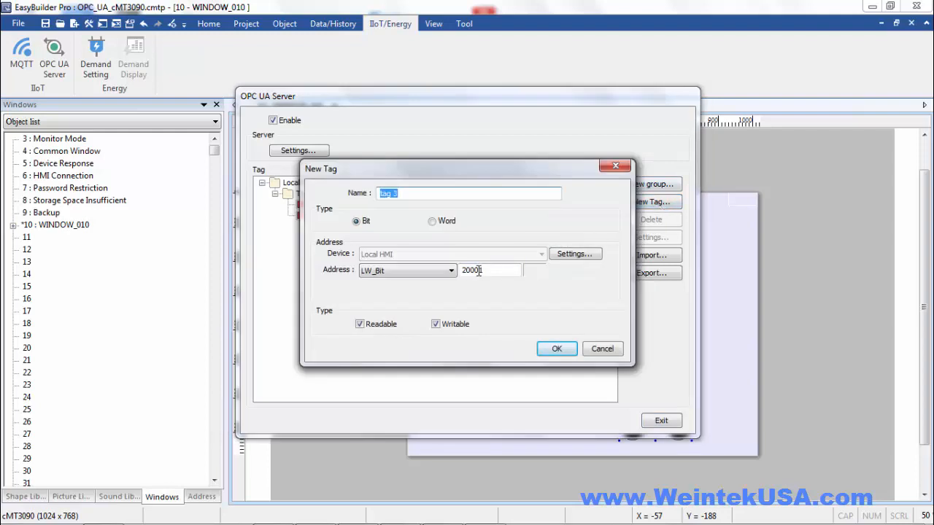
pyautogui.write('2')
pyautogui.moveTo(484, 271); pyautogui.dragTo(517, 267)
pyautogui.press('Return')
pyautogui.click(652, 202)
pyautogui.write('3')
pyautogui.press('Return')
pyautogui.click(652, 202)
pyautogui.write('4')
pyautogui.press('Return')
pyautogui.click(652, 202)
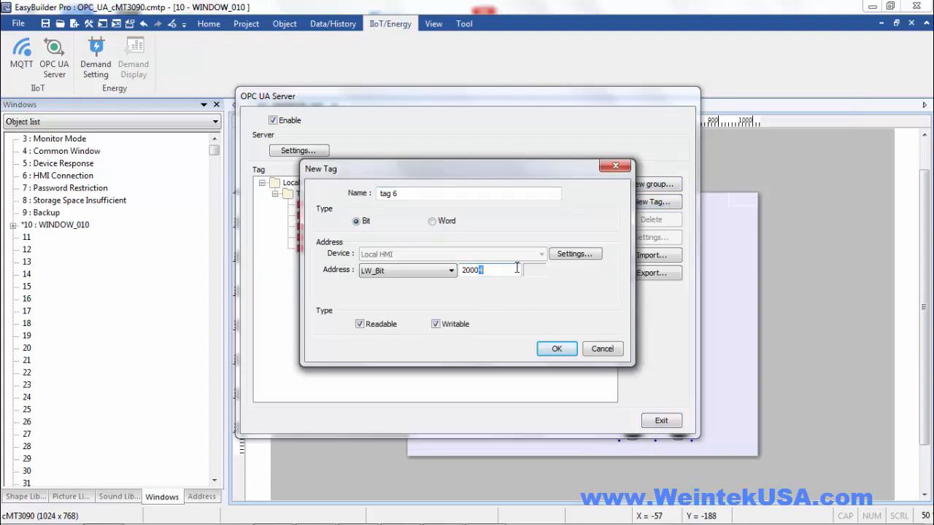
pyautogui.write('5')
pyautogui.press('Return')
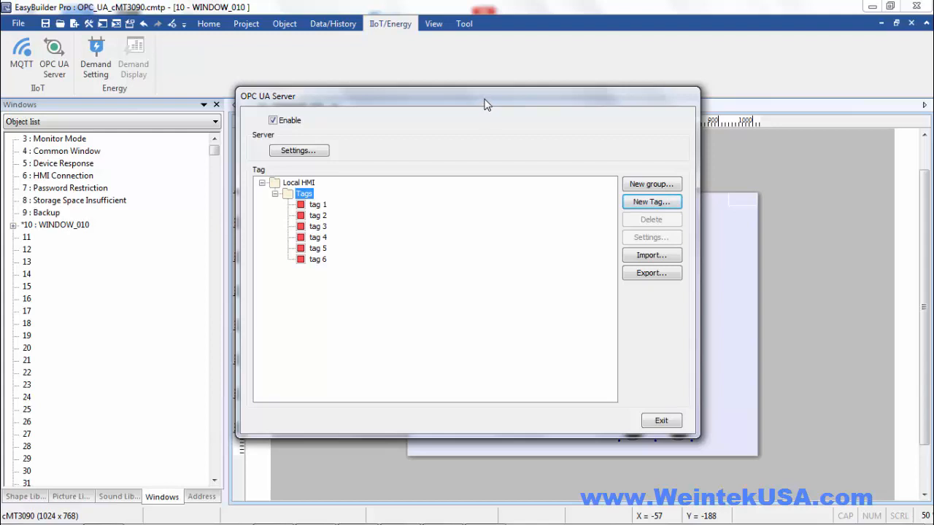
# Add the Auto tag as a readable, writable bit tag on LB 0
pyautogui.moveTo(487, 104); pyautogui.dragTo(500, 280)
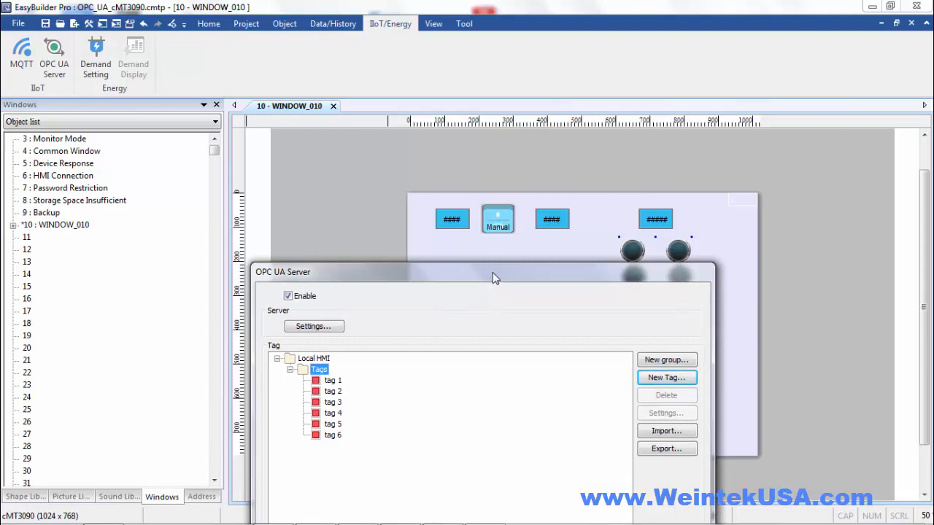
pyautogui.moveTo(492, 274); pyautogui.dragTo(501, 103)
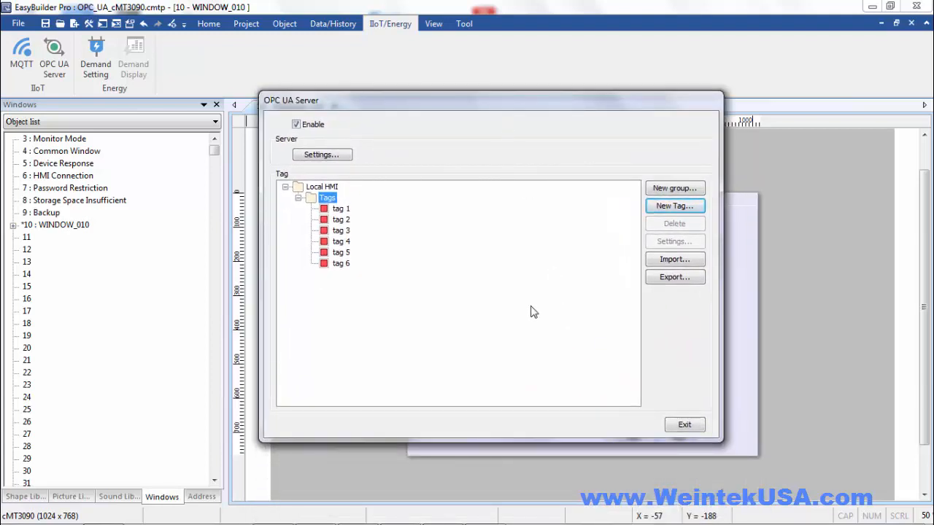
pyautogui.click(674, 207)
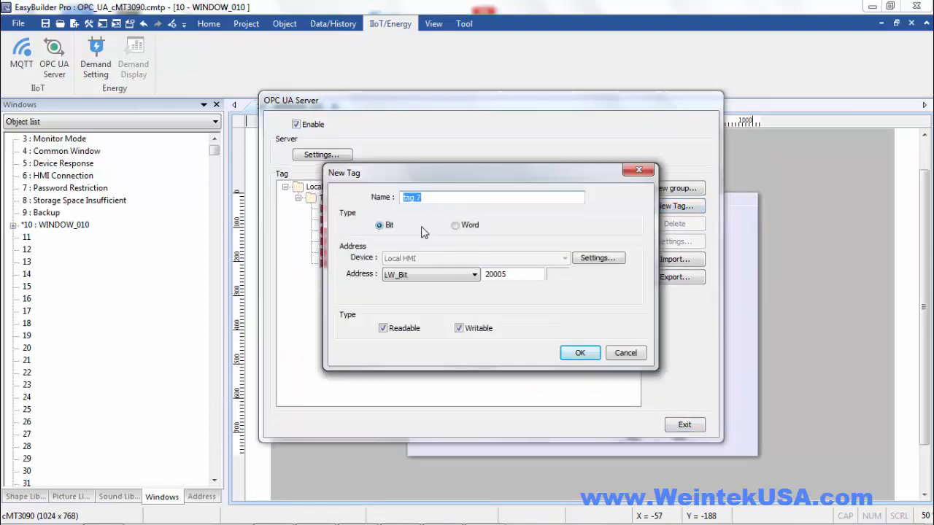
pyautogui.write('Auto')
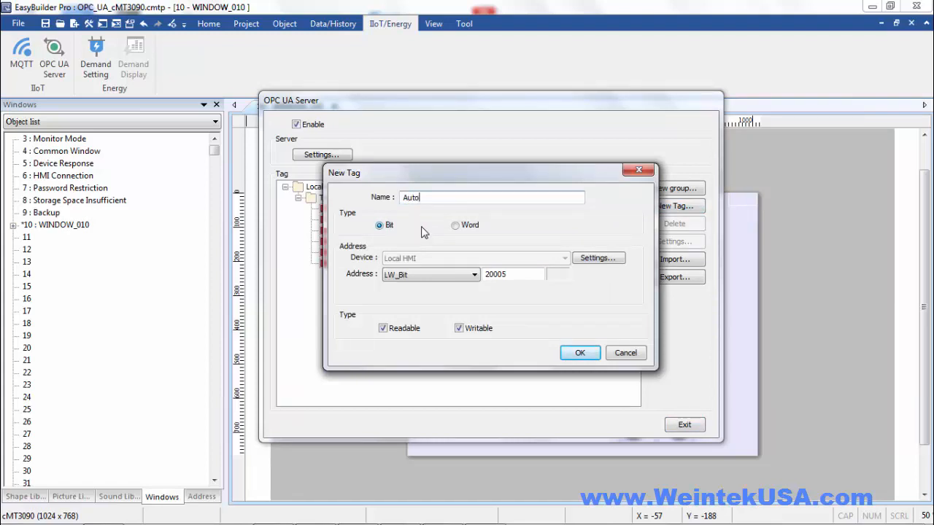
pyautogui.click(451, 276)
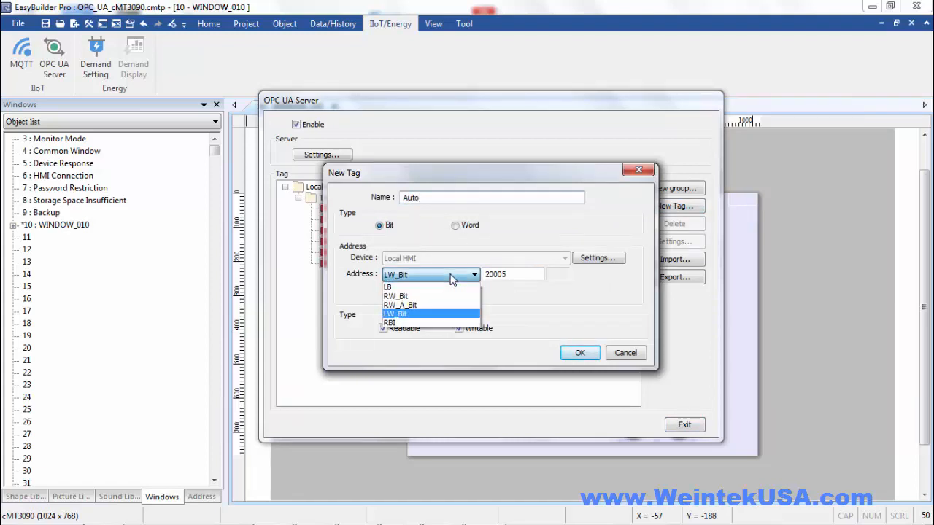
pyautogui.click(442, 289)
pyautogui.doubleClick(505, 274)
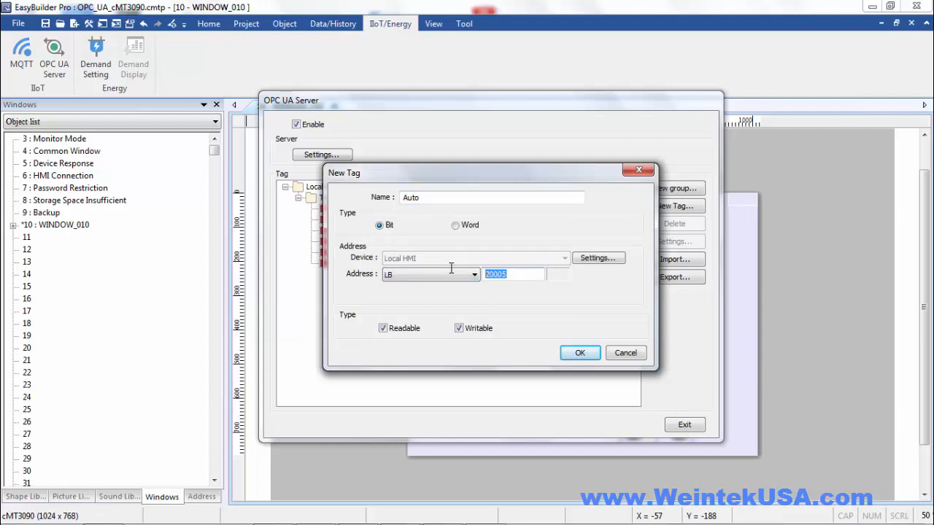
pyautogui.write('0')
pyautogui.click(578, 353)
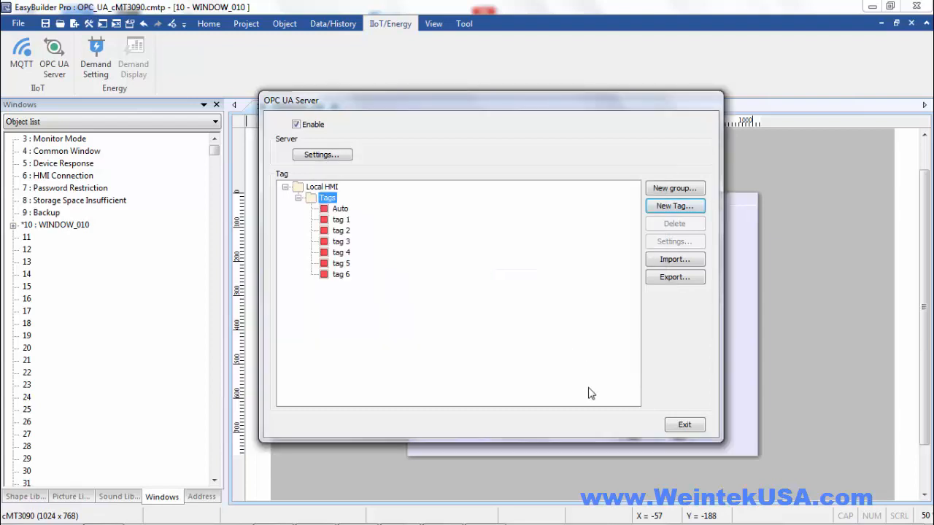
# Exit the server settings, then paste the start/stop buttons and two numeric displays mid-left in WINDOW_010
pyautogui.click(685, 426)
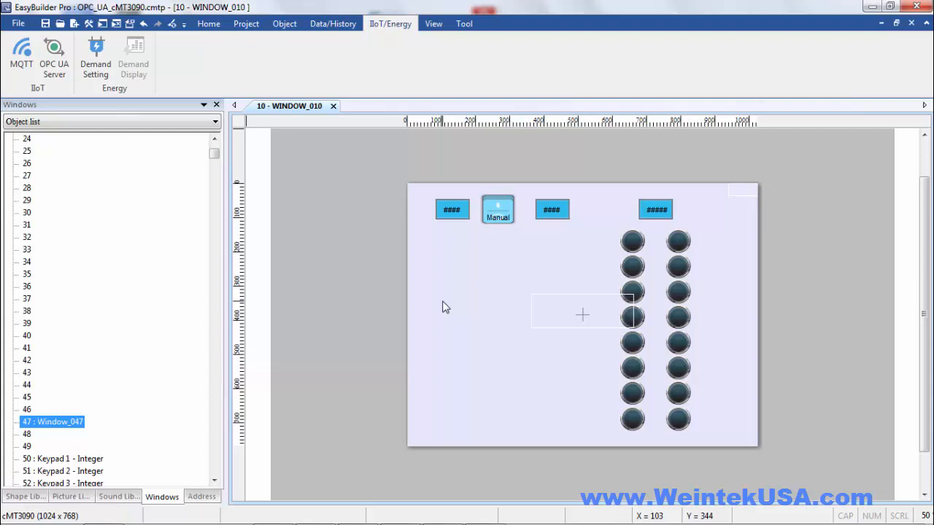
pyautogui.hotkey('ctrl', 'v')
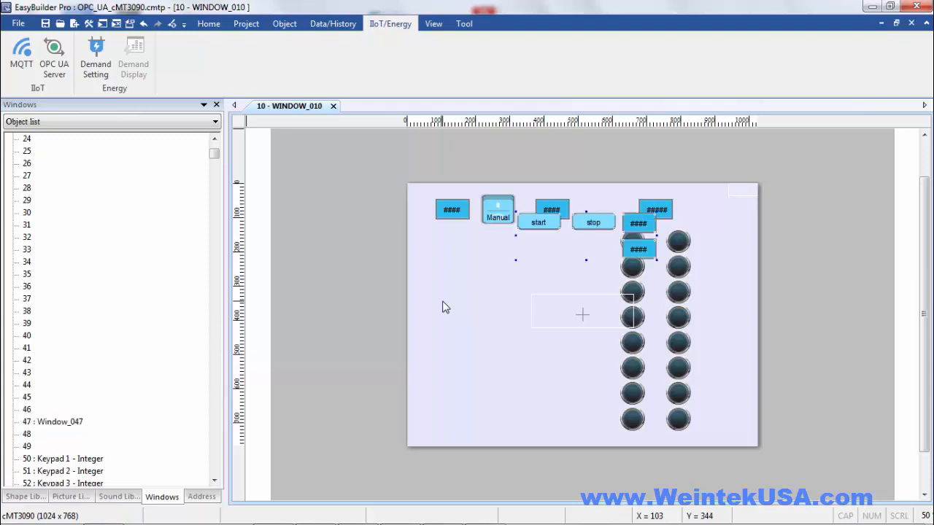
pyautogui.moveTo(602, 223); pyautogui.dragTo(522, 310)
pyautogui.click(483, 264)
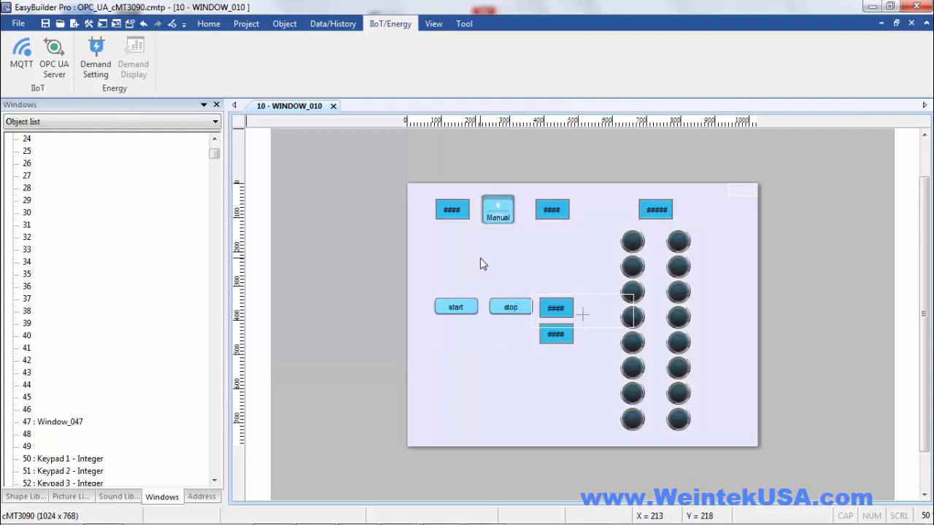
pyautogui.doubleClick(460, 310)
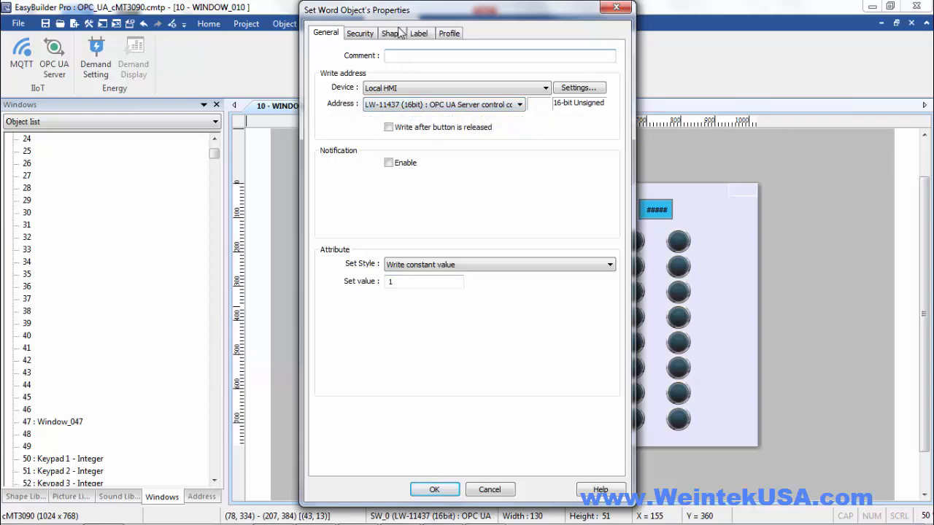
pyautogui.click(419, 34)
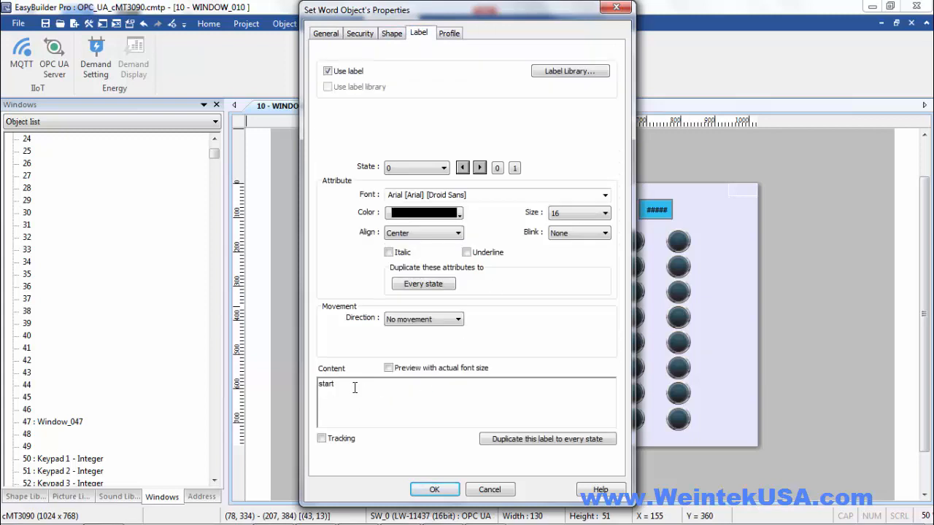
pyautogui.click(446, 494)
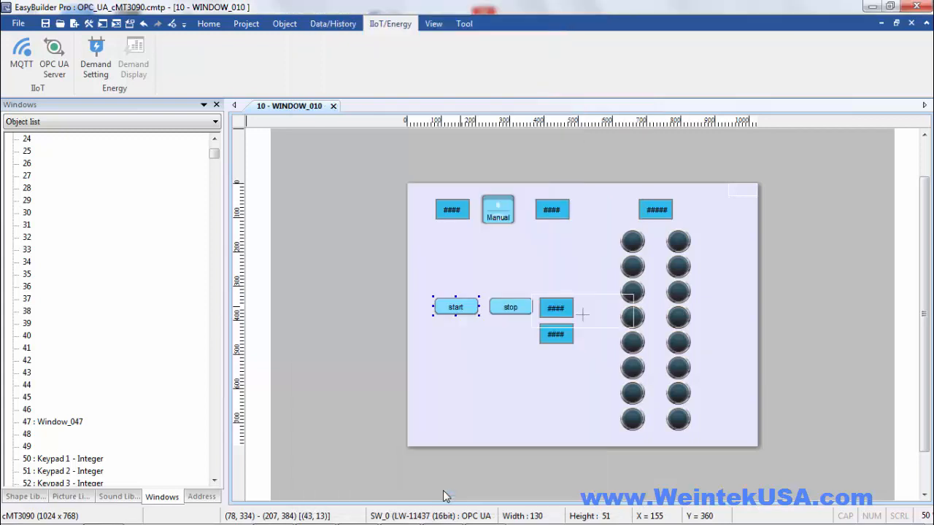
pyautogui.doubleClick(513, 311)
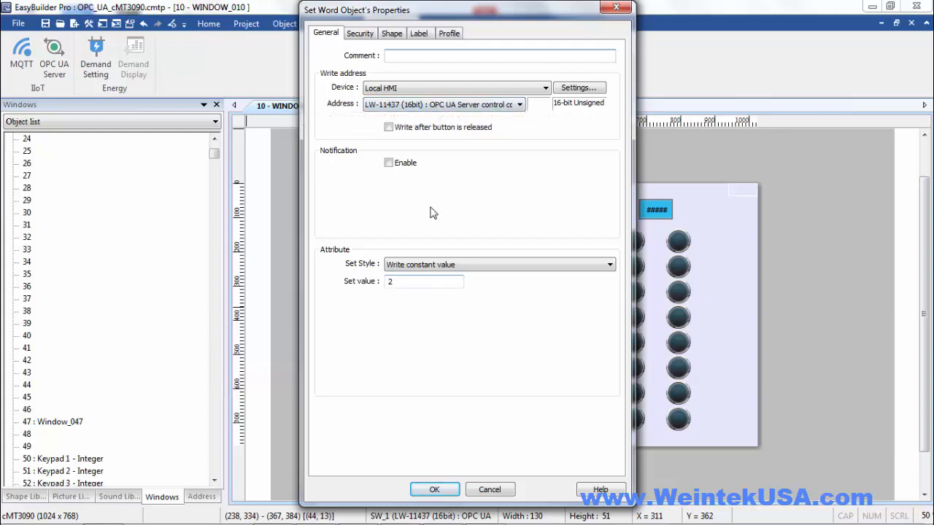
pyautogui.click(421, 35)
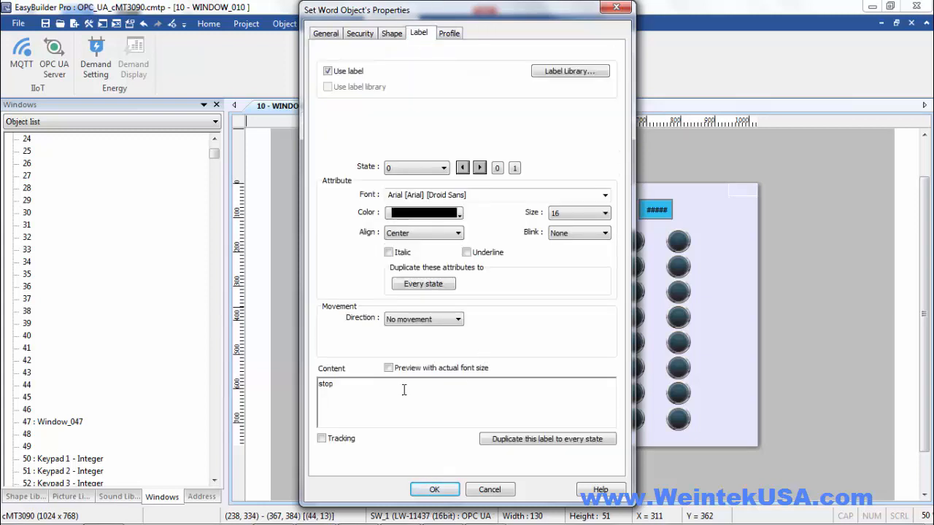
pyautogui.click(438, 487)
pyautogui.click(556, 308)
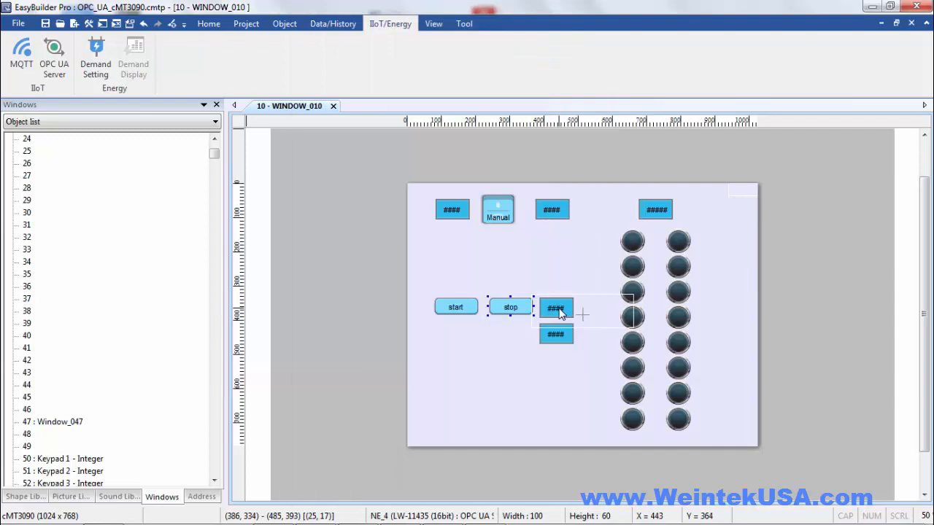
pyautogui.doubleClick(556, 308)
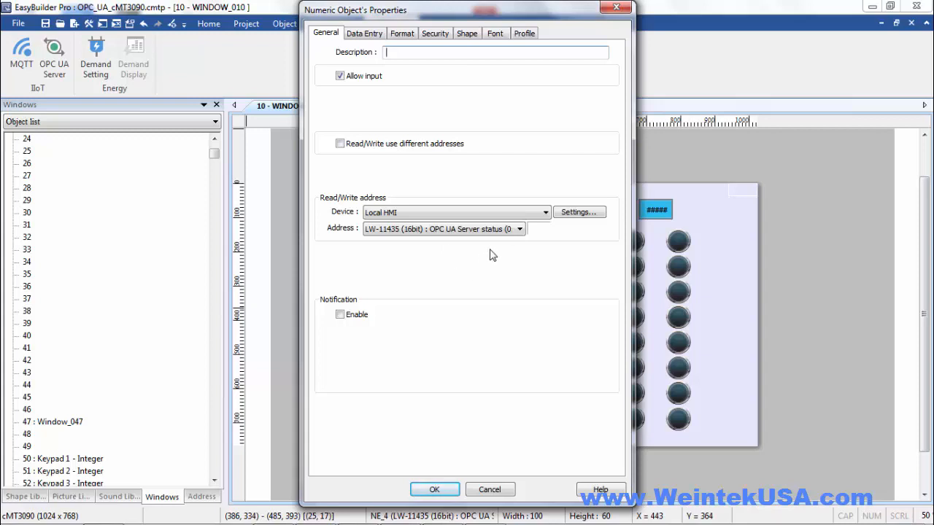
pyautogui.click(441, 491)
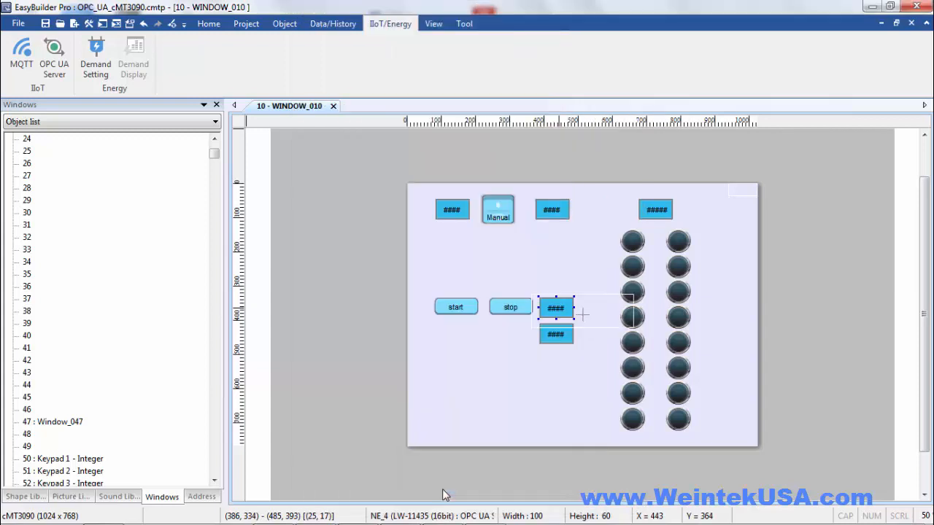
pyautogui.doubleClick(555, 337)
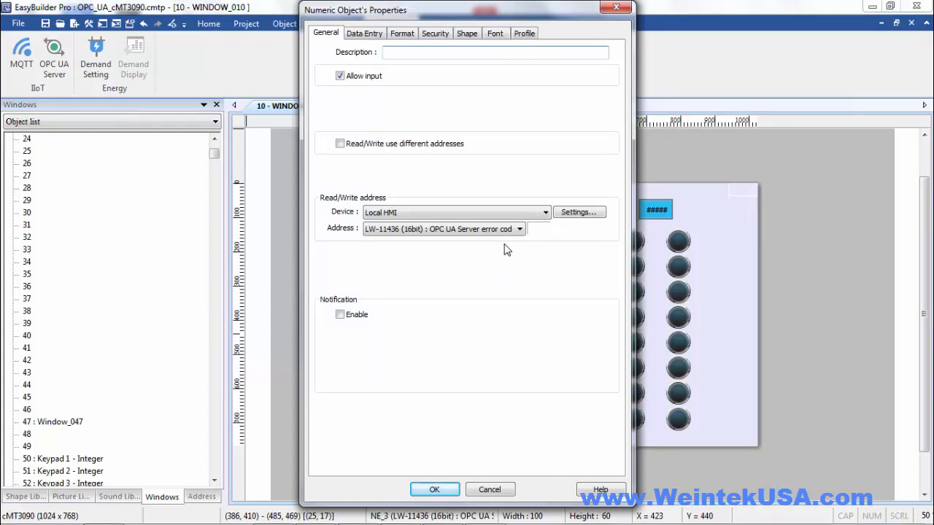
pyautogui.click(452, 490)
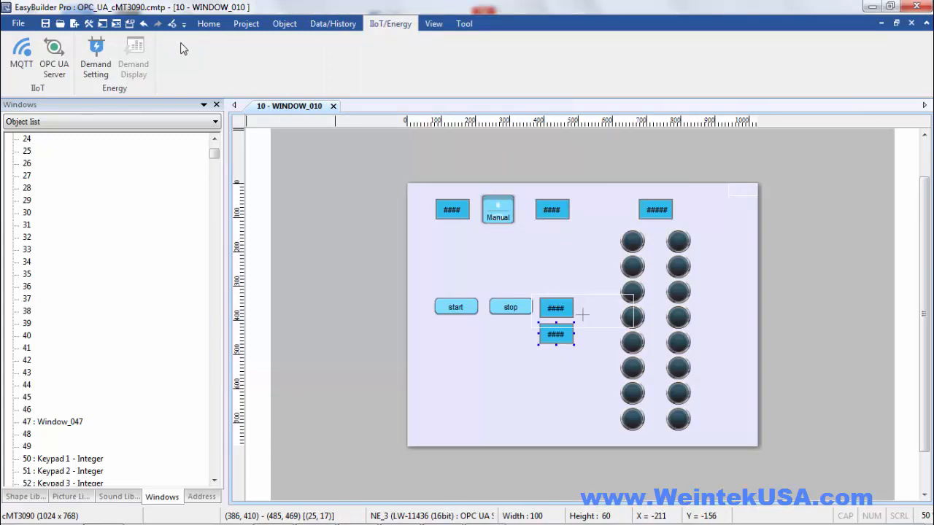
# Download the project to the HMI at 192.168.0.108 (WUSA_NC_3090) and exit when finished
pyautogui.click(245, 24)
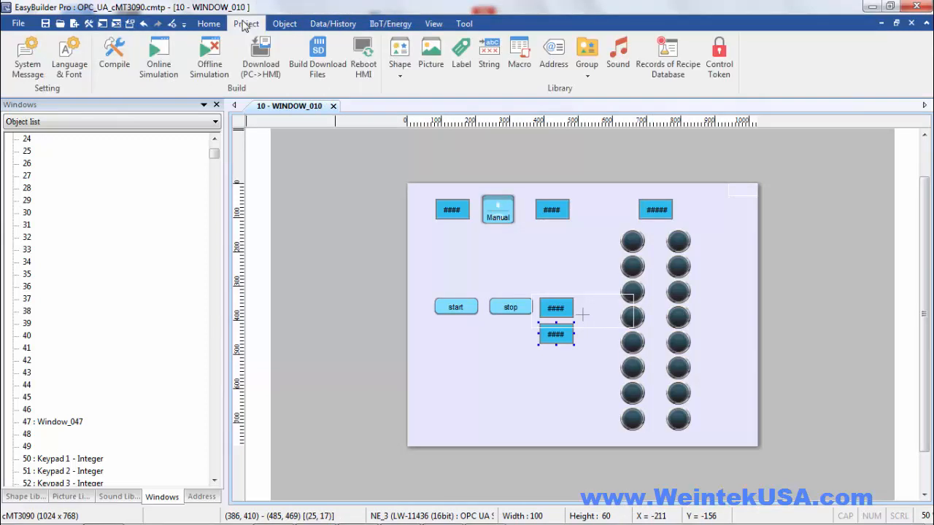
pyautogui.click(260, 57)
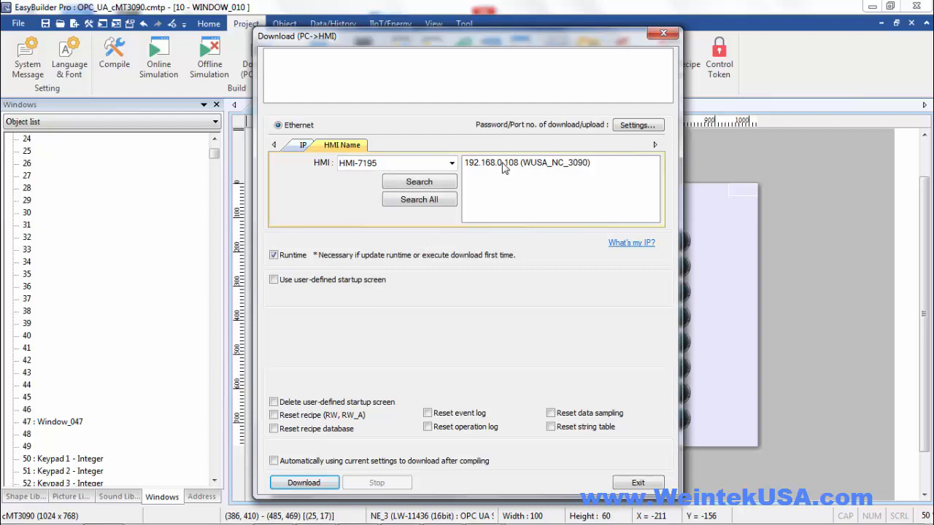
pyautogui.click(503, 165)
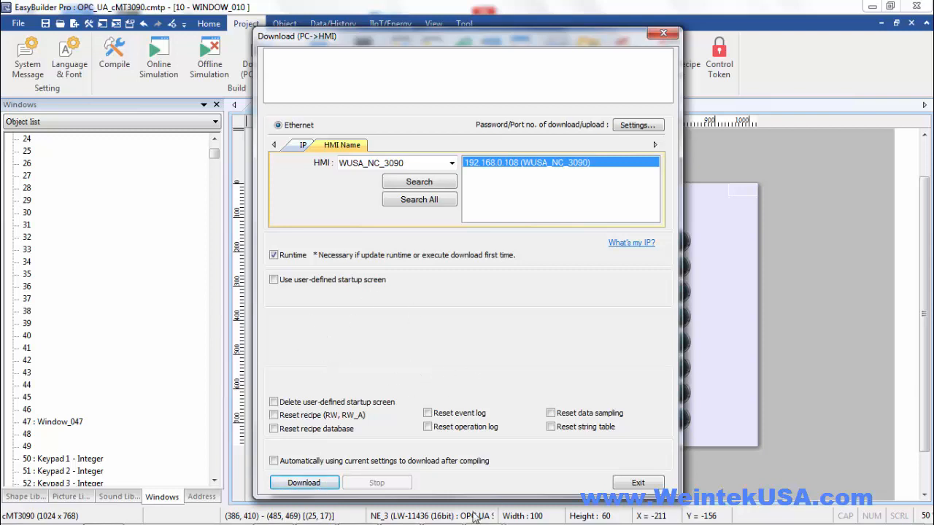
pyautogui.click(306, 484)
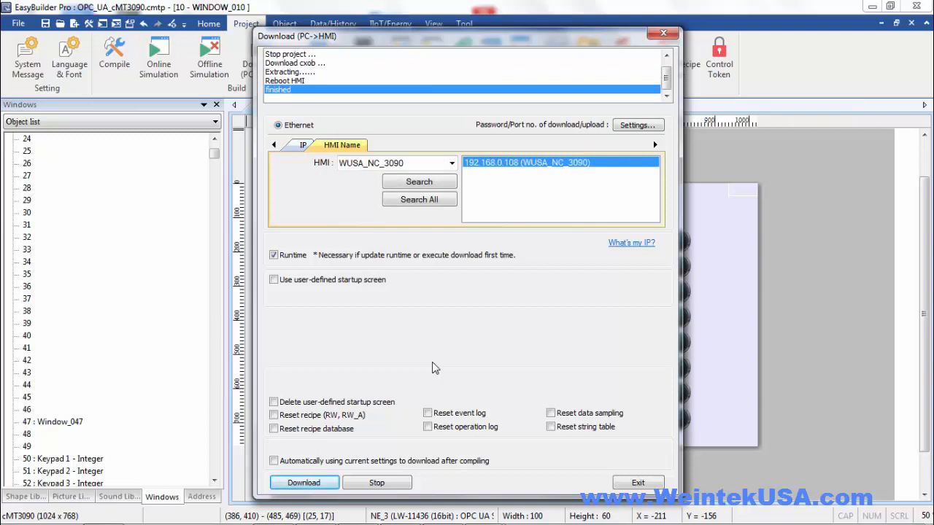
pyautogui.click(638, 483)
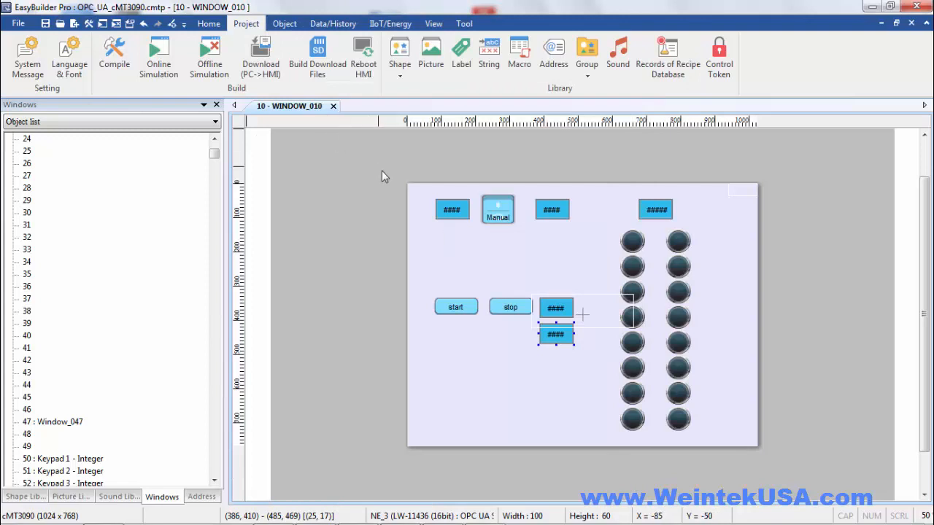
# Copy the OPC TCP endpoint URL opc.tcp://<HMI IP>:4840/ from the OPC UA server Settings
pyautogui.click(389, 23)
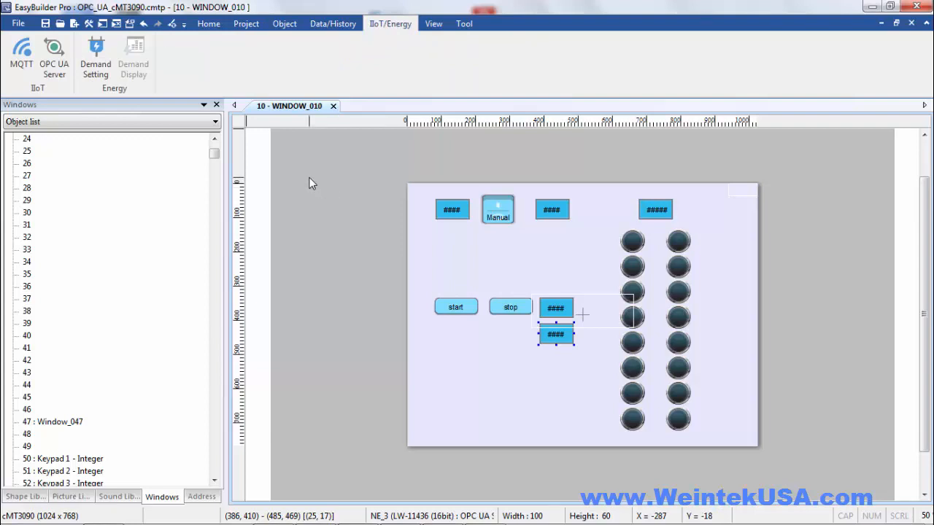
pyautogui.click(52, 51)
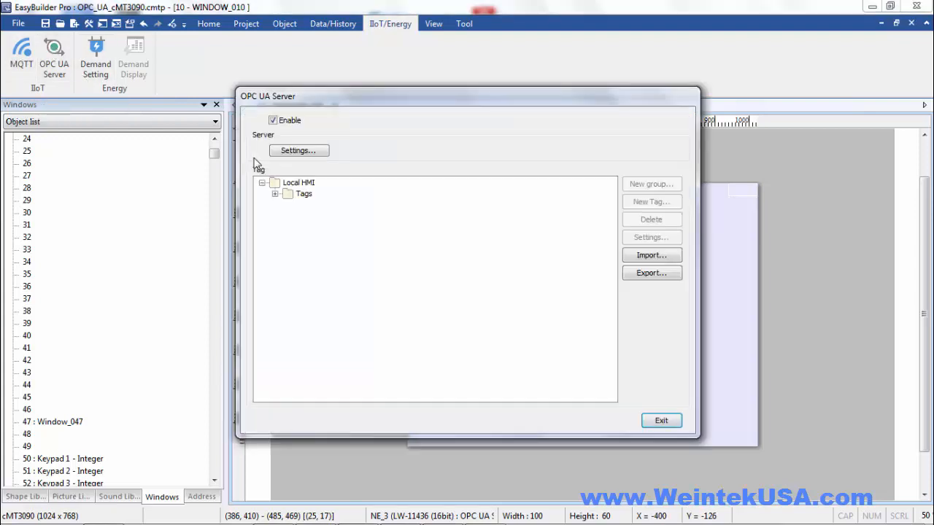
pyautogui.click(299, 152)
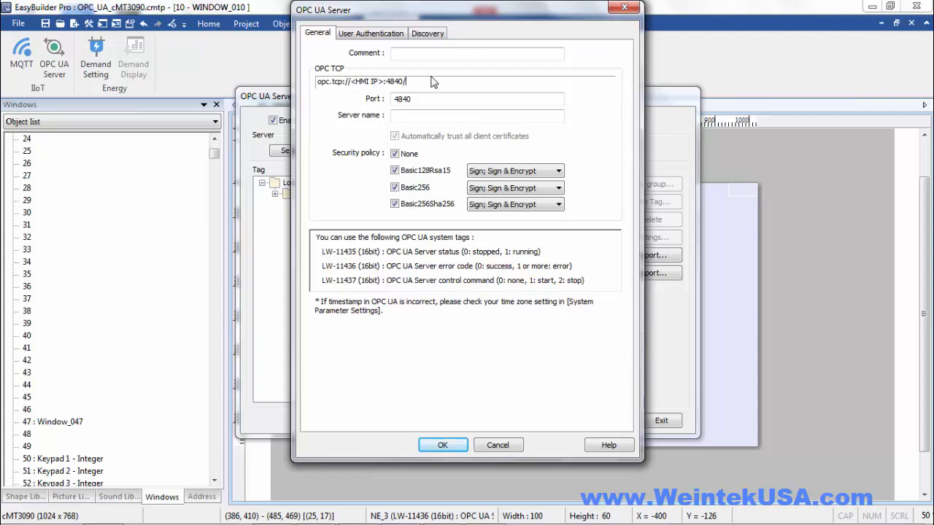
pyautogui.moveTo(429, 80); pyautogui.dragTo(327, 84)
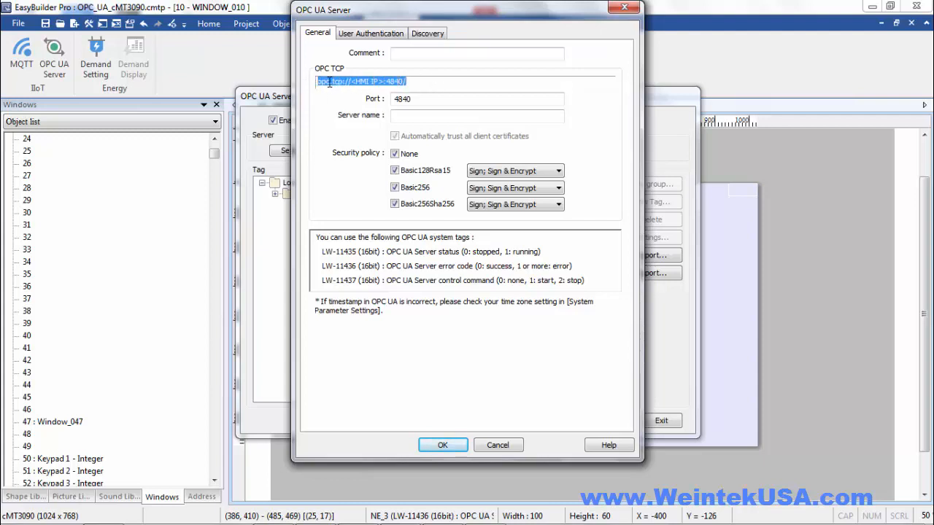
pyautogui.rightClick(328, 83)
pyautogui.click(356, 125)
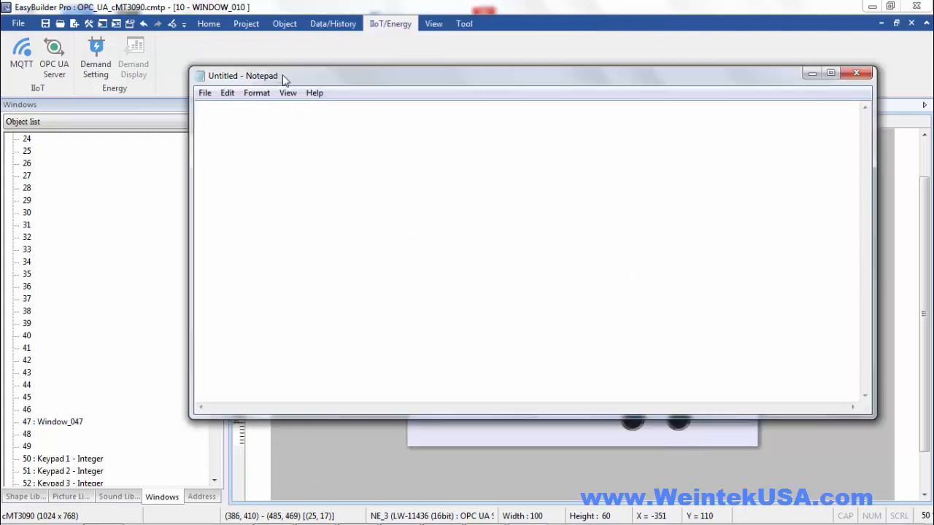
# Paste the endpoint into Notepad, replace <HMI IP> with 192.168.0.108, and select the full URL
pyautogui.hotkey('ctrl', 'v')
pyautogui.moveTo(321, 108); pyautogui.dragTo(265, 107)
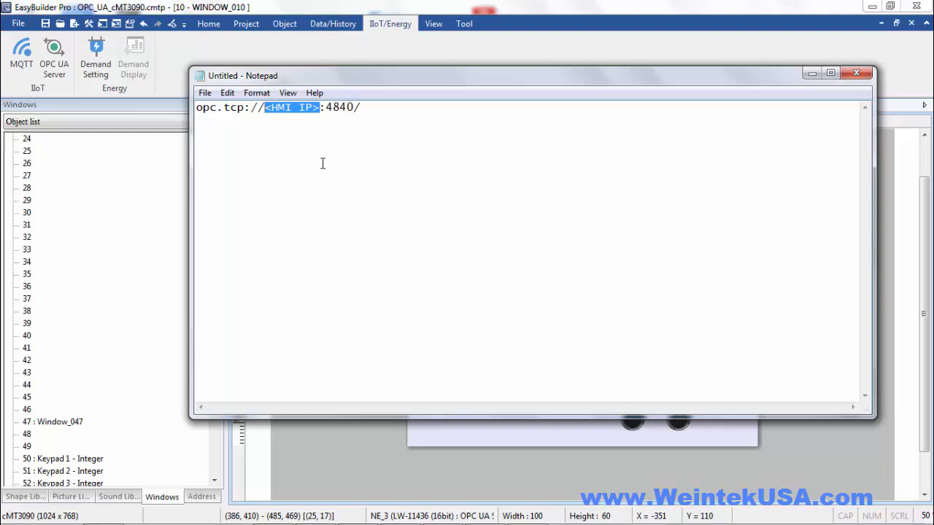
pyautogui.write('192')
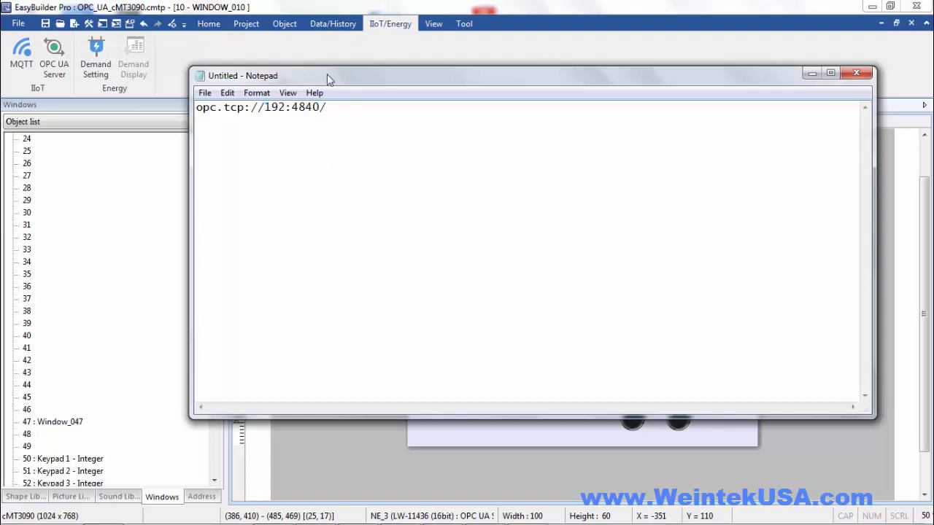
pyautogui.write('.168.0.108')
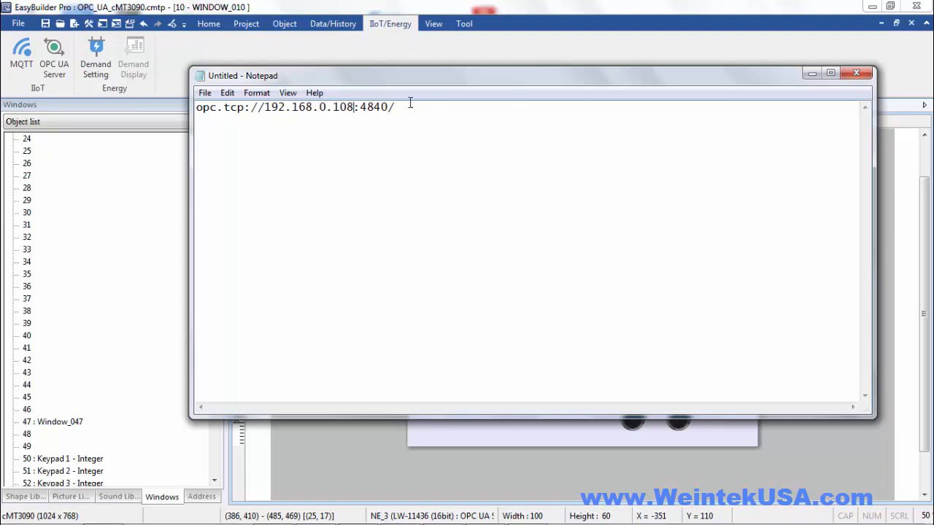
pyautogui.moveTo(410, 106); pyautogui.dragTo(183, 102)
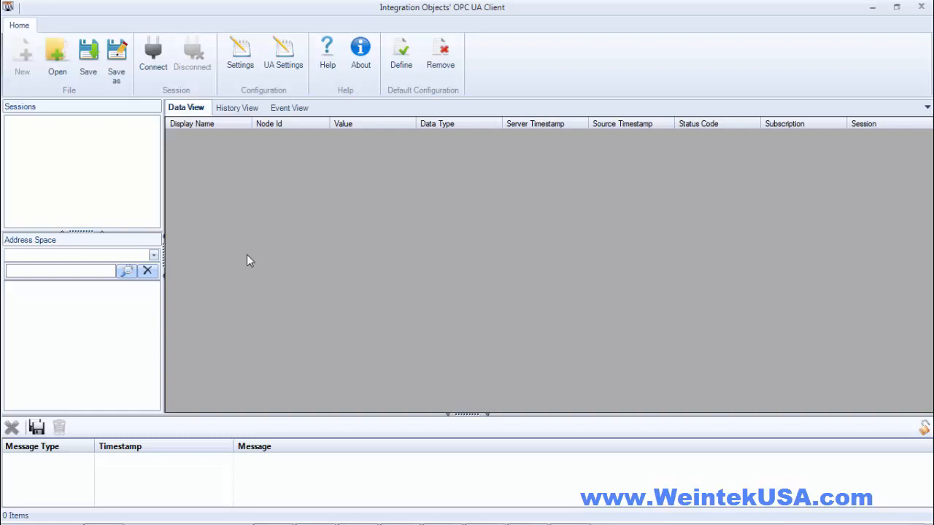
# Connect a new session using endpoint URL opc.tcp://192.168.0.108:4840/ and discover the server
pyautogui.click(156, 57)
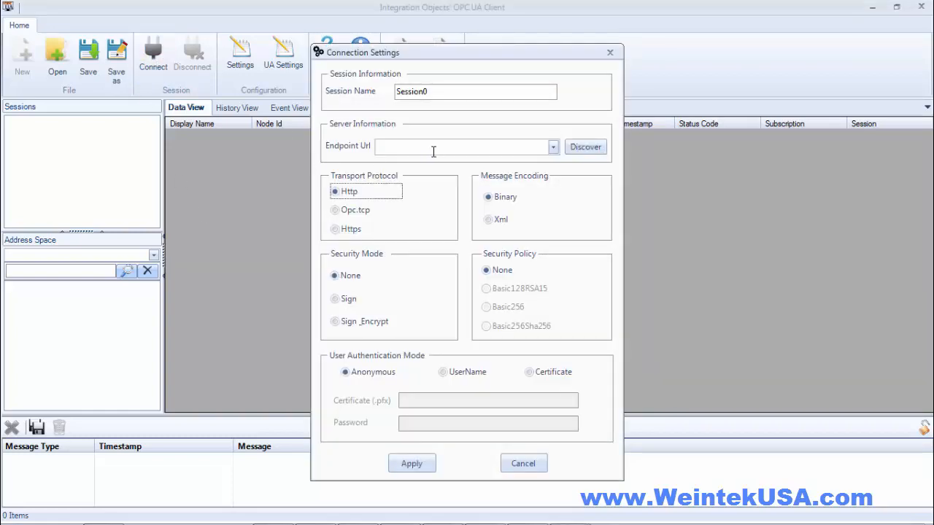
pyautogui.click(432, 147)
pyautogui.hotkey('ctrl', 'v')
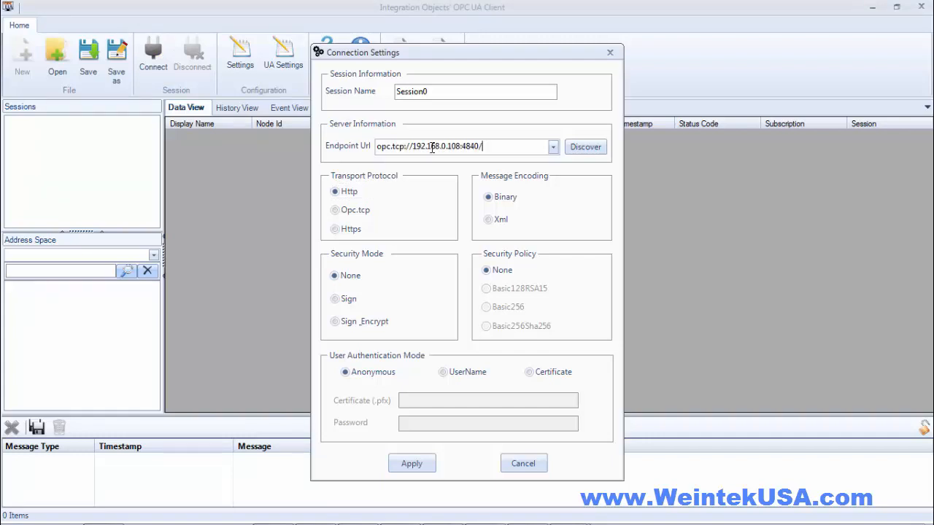
pyautogui.click(586, 147)
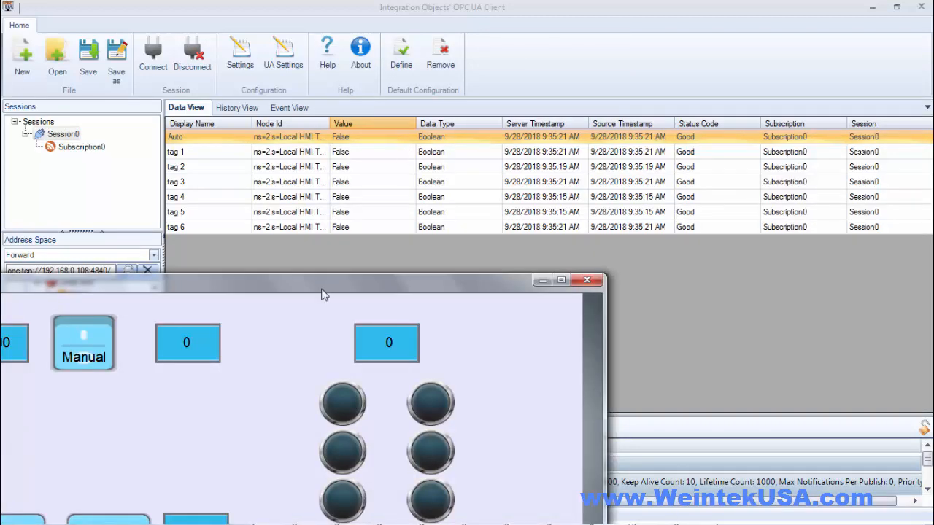
# Reposition the HMI simulation window to reveal the tag rows, then switch it from Manual to Auto
pyautogui.moveTo(324, 291); pyautogui.dragTo(316, 170)
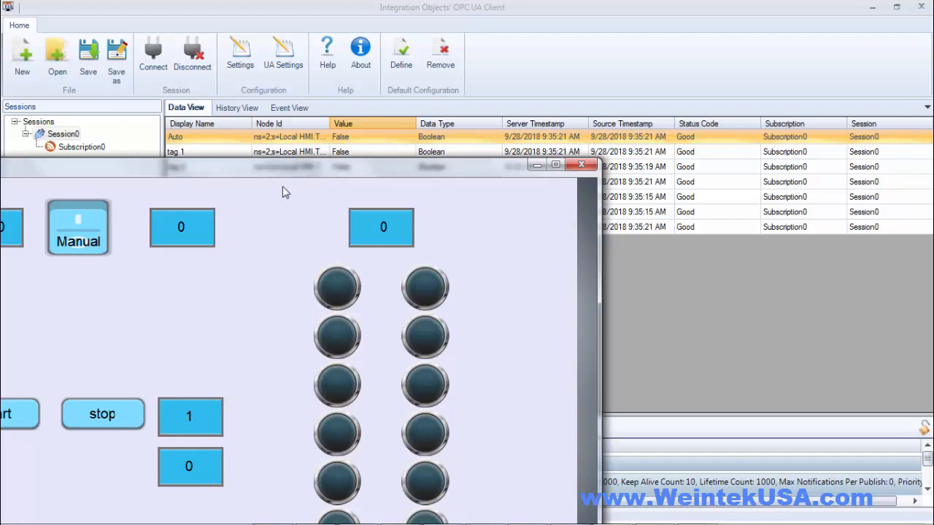
pyautogui.moveTo(278, 177); pyautogui.dragTo(270, 269)
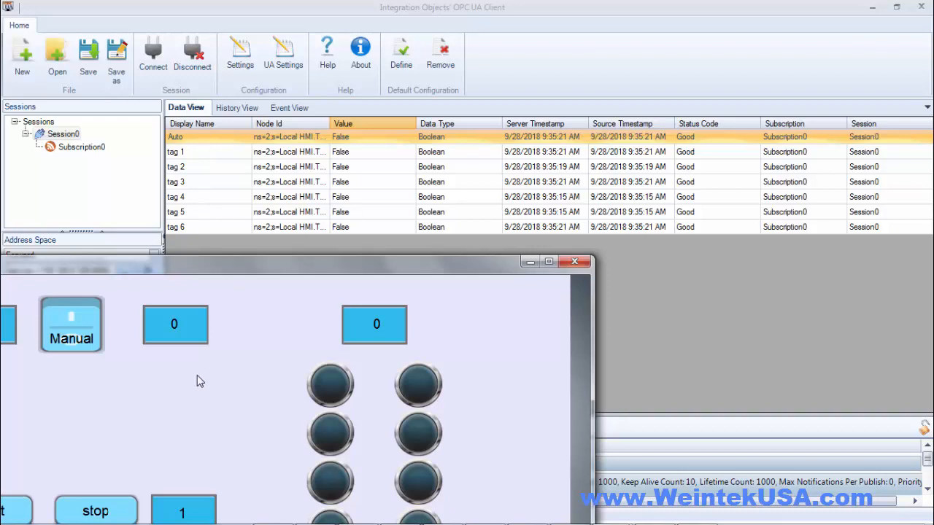
pyautogui.click(70, 316)
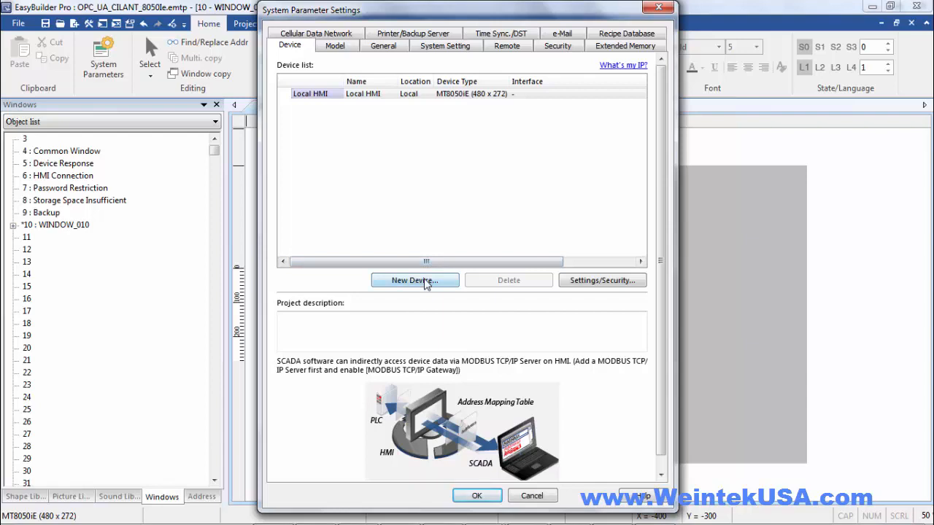
# Add a new OPC UA Client device over Ethernet and bring up its IP settings (192.168.1.111, port 4840)
pyautogui.click(427, 283)
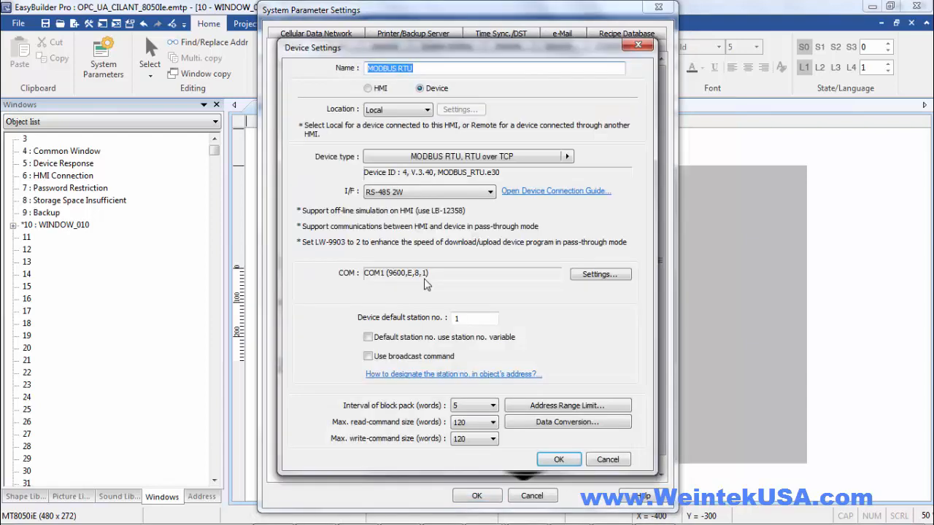
pyautogui.click(493, 157)
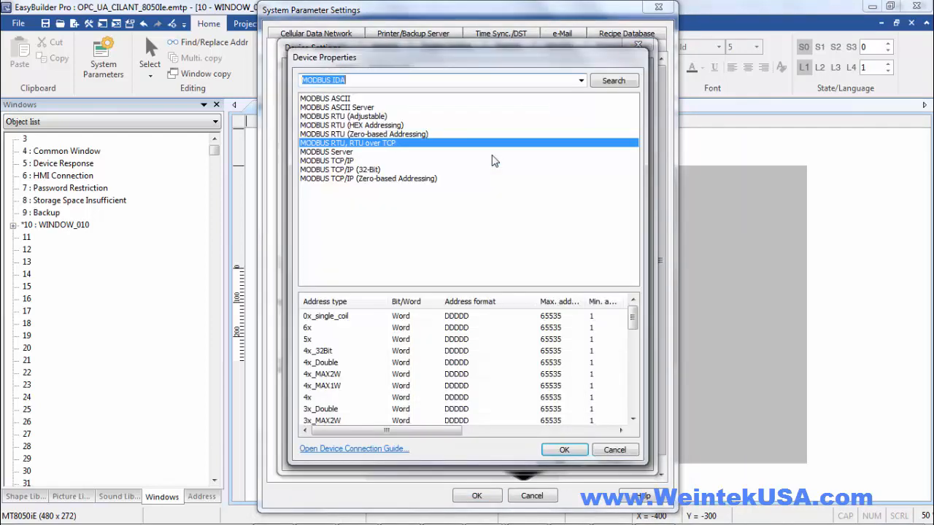
pyautogui.write('opc')
pyautogui.click(583, 82)
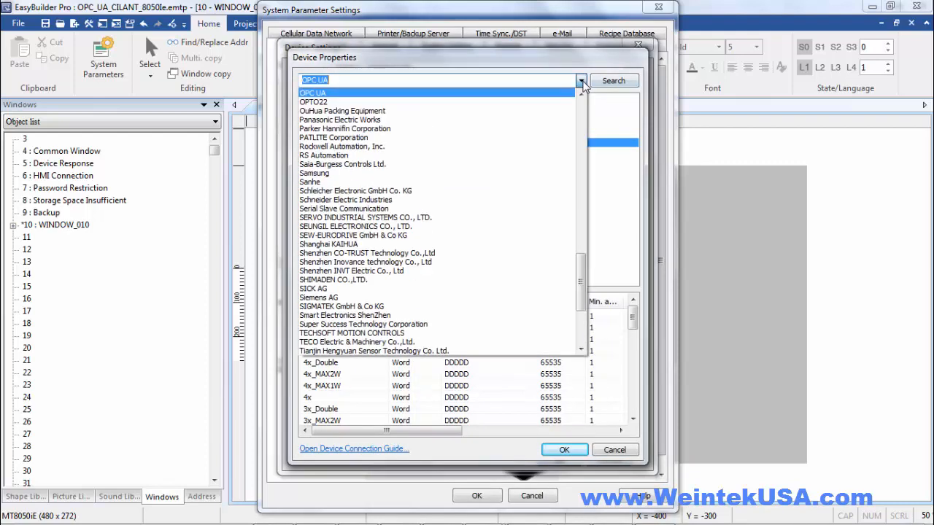
pyautogui.click(544, 94)
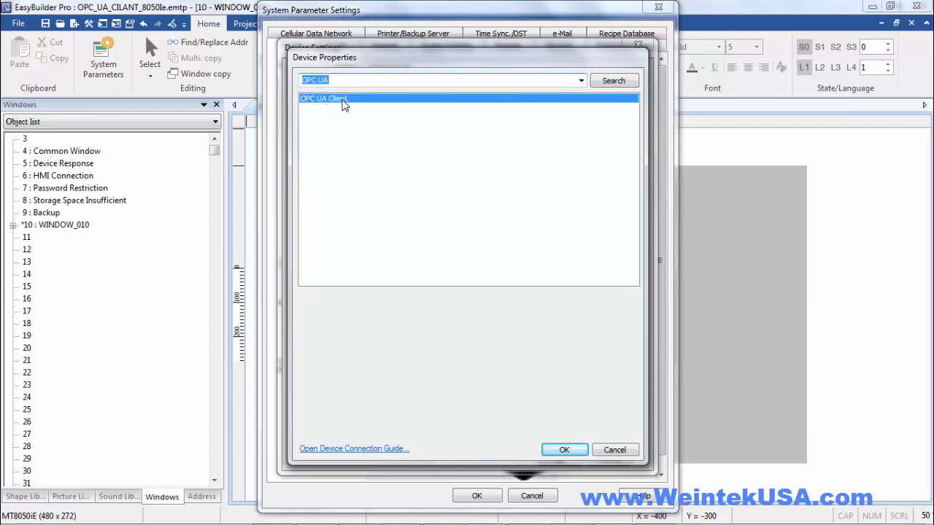
pyautogui.click(559, 448)
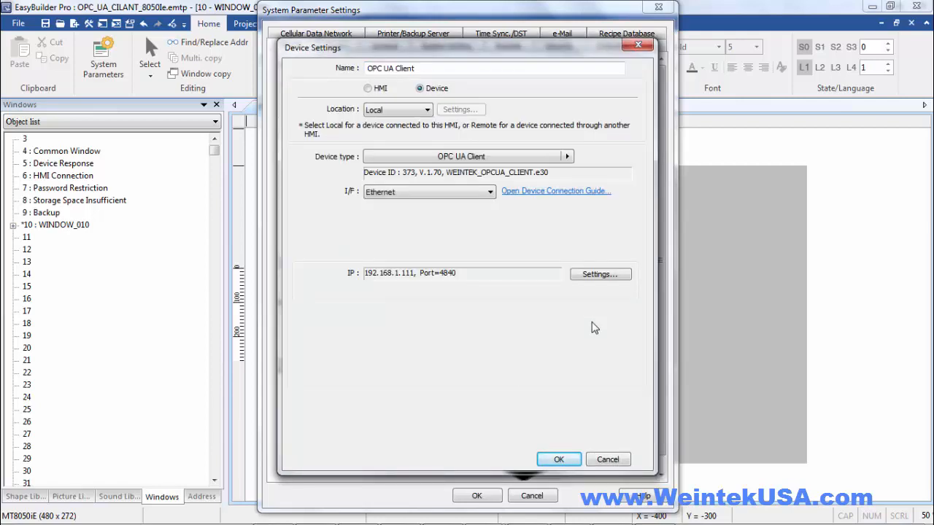
pyautogui.click(599, 276)
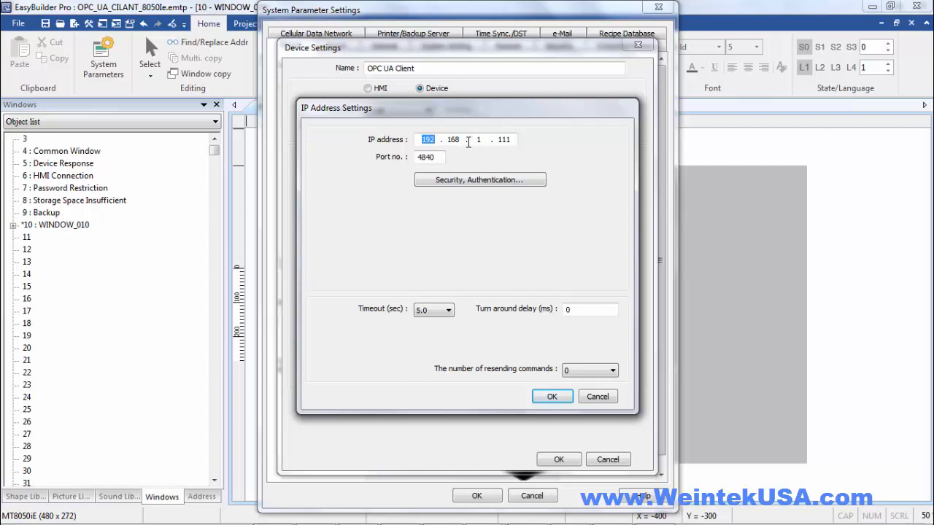
# Change the OPC UA server IP address to 192.168.0.108
pyautogui.click(461, 140)
pyautogui.doubleClick(476, 139)
pyautogui.write('0')
pyautogui.doubleClick(503, 140)
pyautogui.write('108')
# Accept the default anonymous security and save the OPC UA Client device on port 4840
pyautogui.click(471, 182)
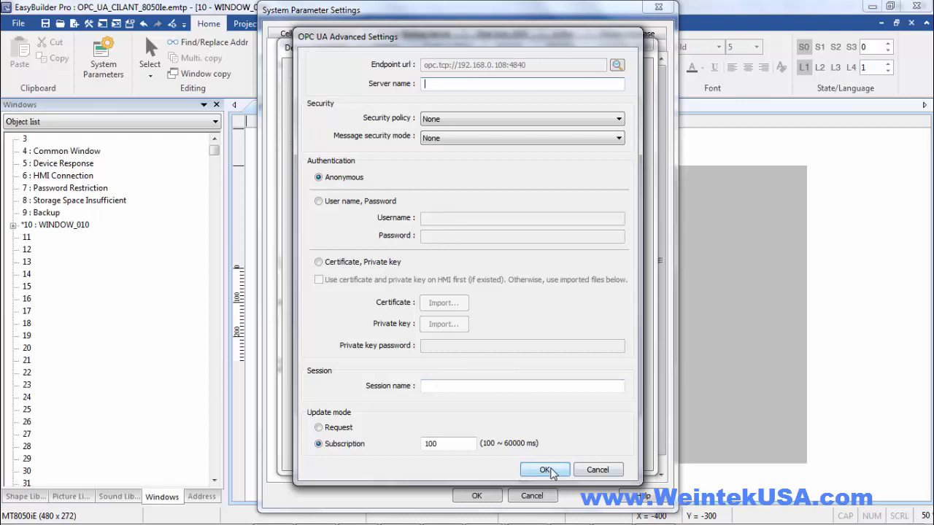
pyautogui.click(547, 470)
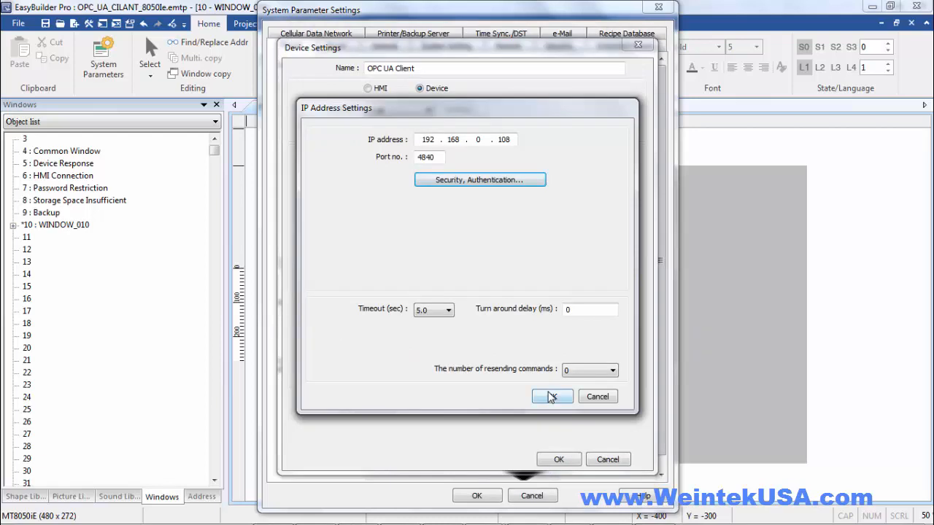
pyautogui.click(551, 397)
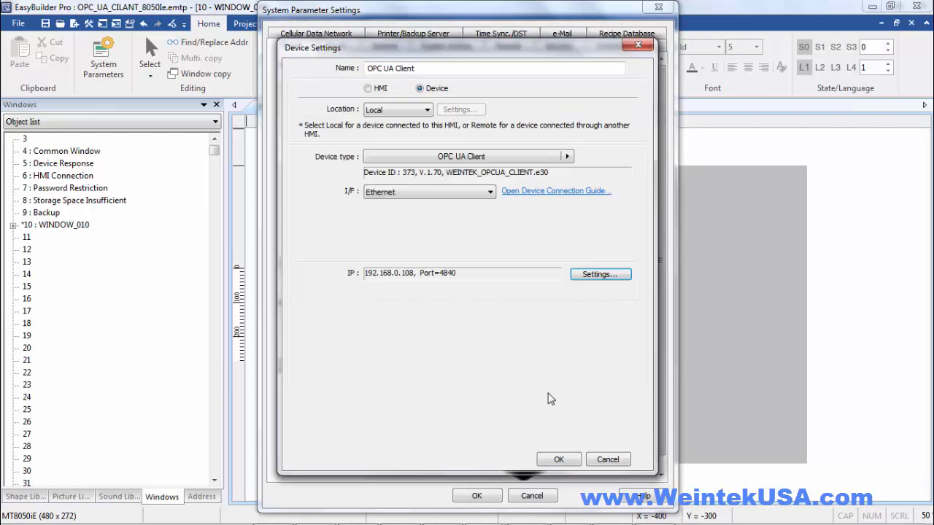
pyautogui.click(558, 460)
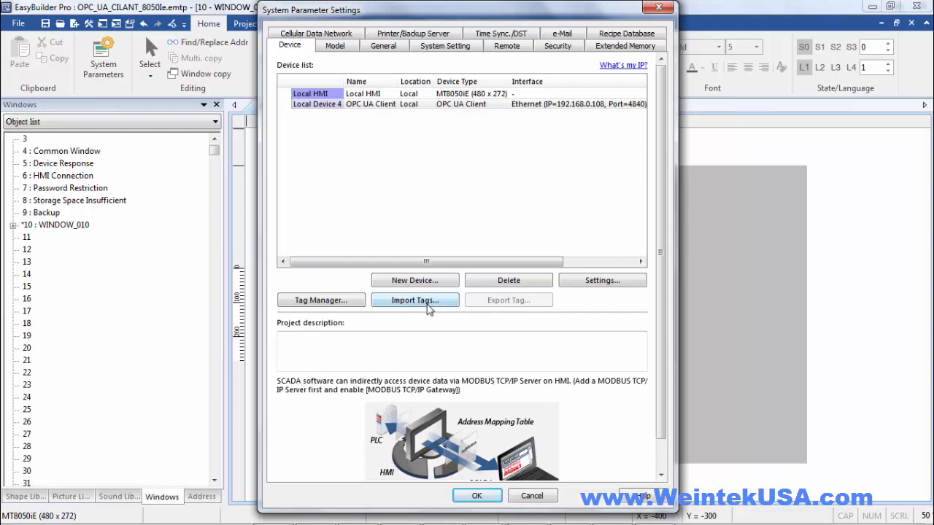
# In Tag Manager, tick the opc.tcp root and import Auto and tag 1–tag 6 from Local HMI > Tags
pyautogui.click(347, 306)
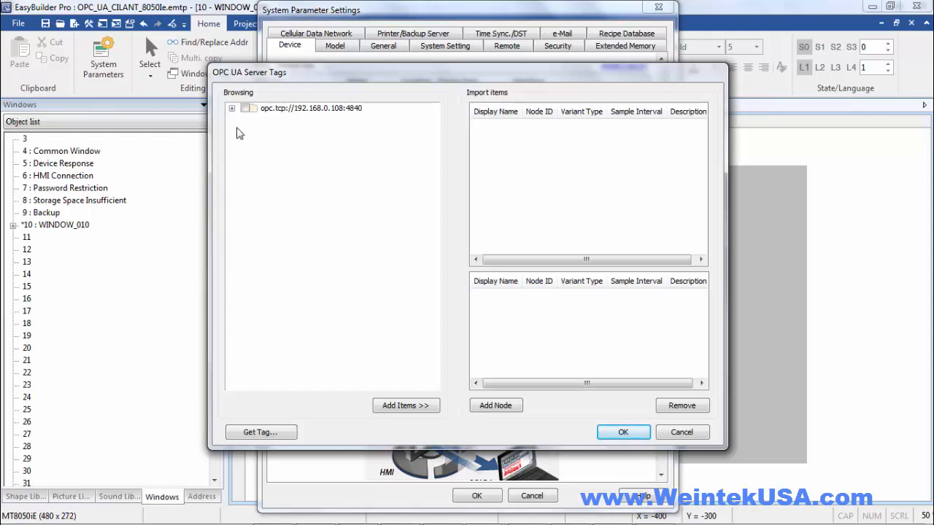
pyautogui.click(232, 110)
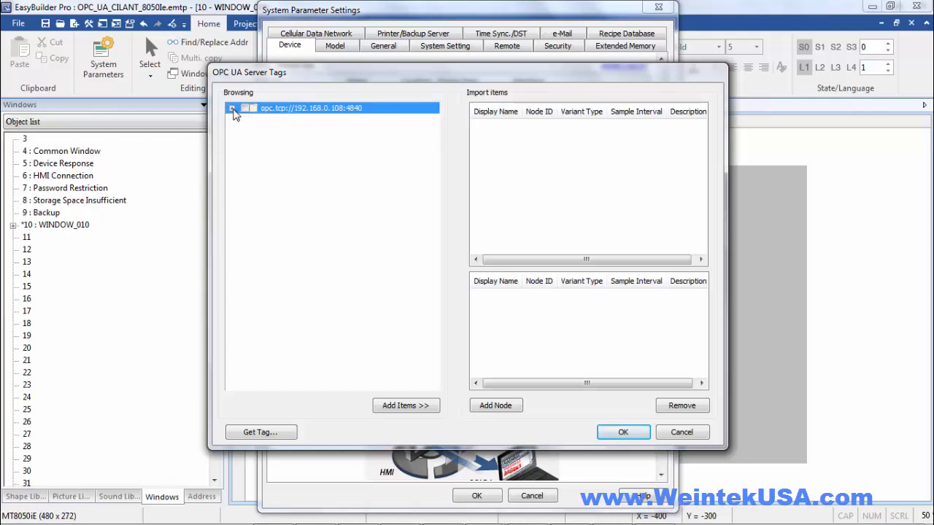
pyautogui.click(232, 108)
pyautogui.click(245, 121)
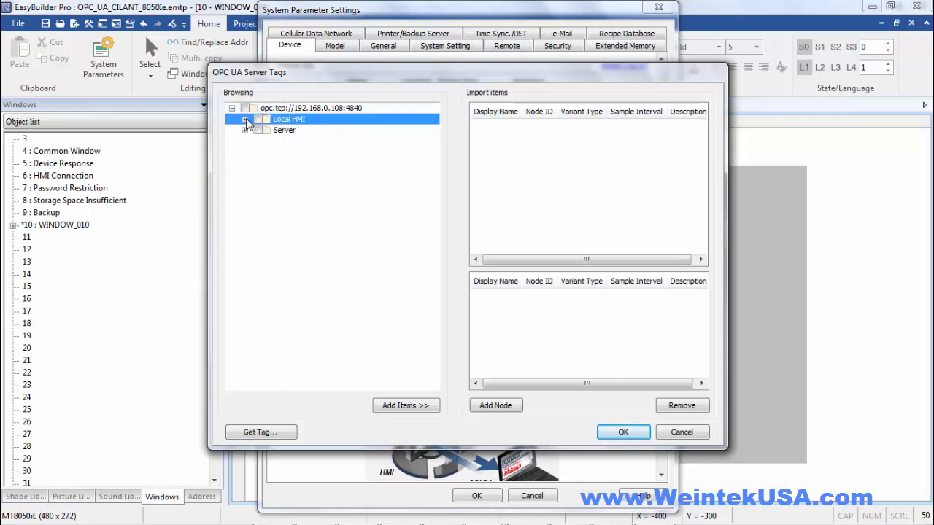
pyautogui.click(245, 120)
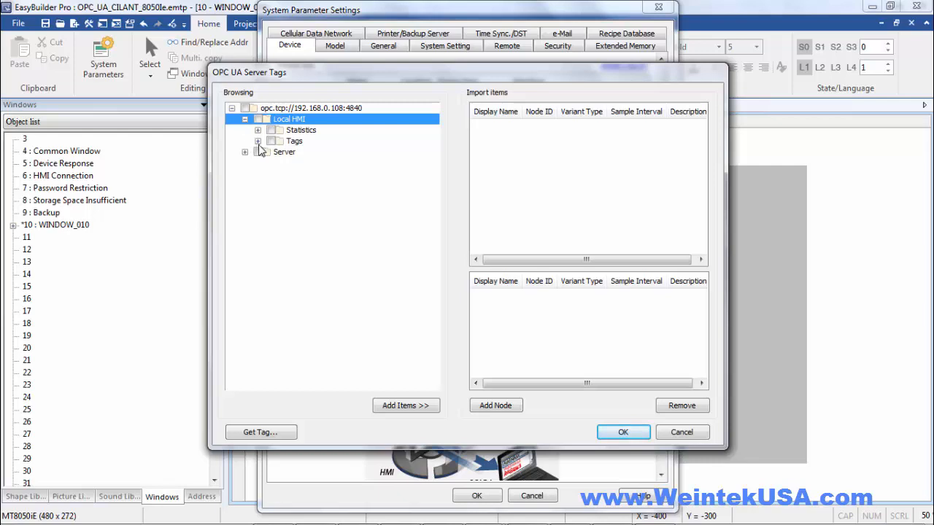
pyautogui.doubleClick(258, 140)
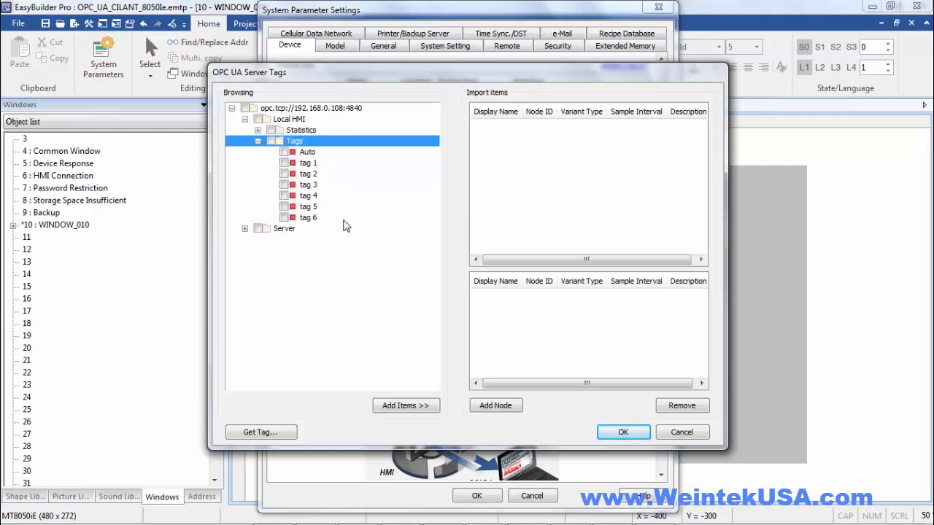
pyautogui.click(245, 110)
pyautogui.click(245, 108)
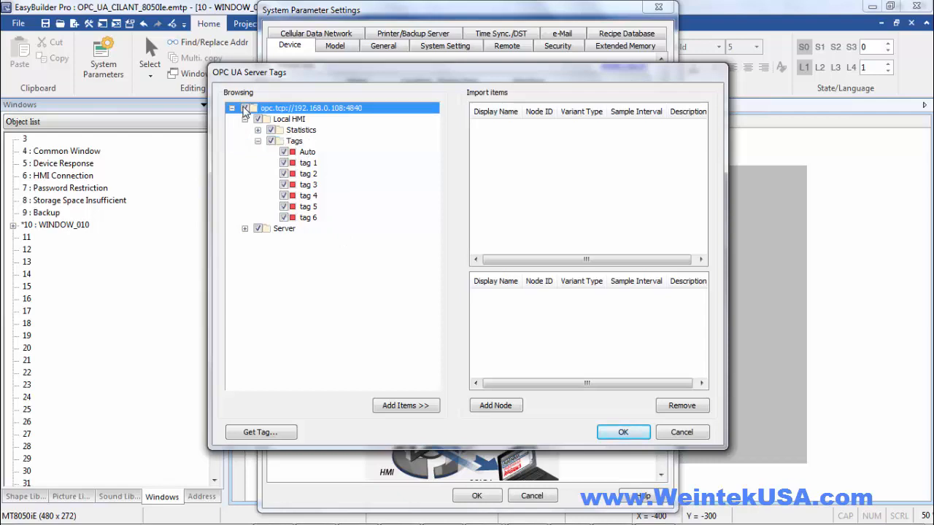
pyautogui.click(427, 406)
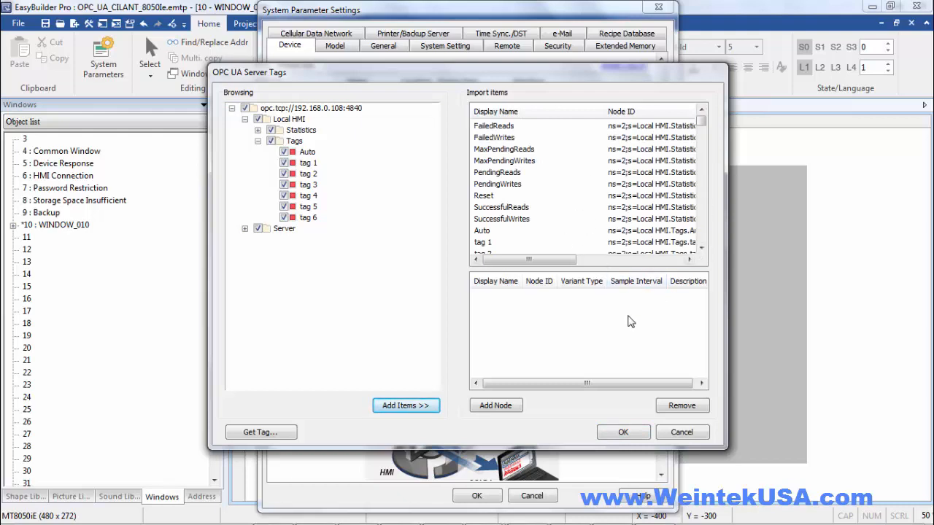
pyautogui.click(637, 435)
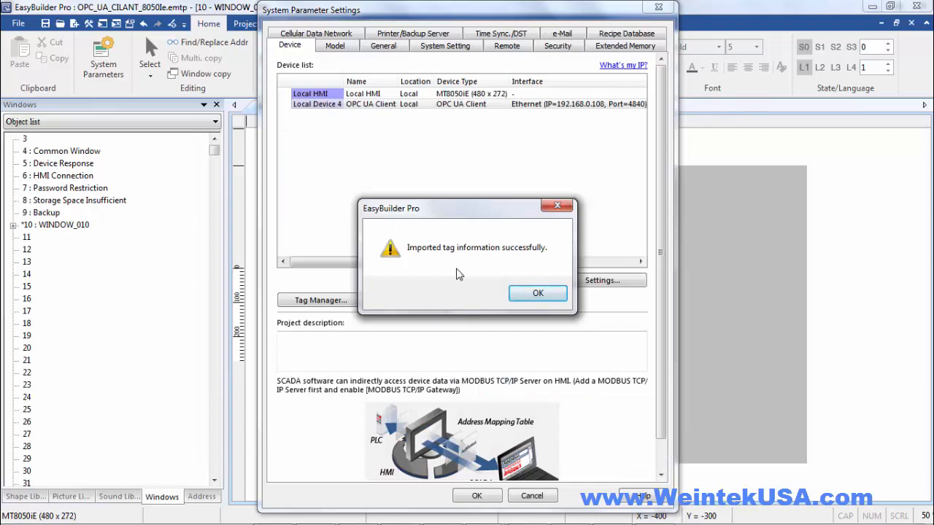
pyautogui.click(549, 295)
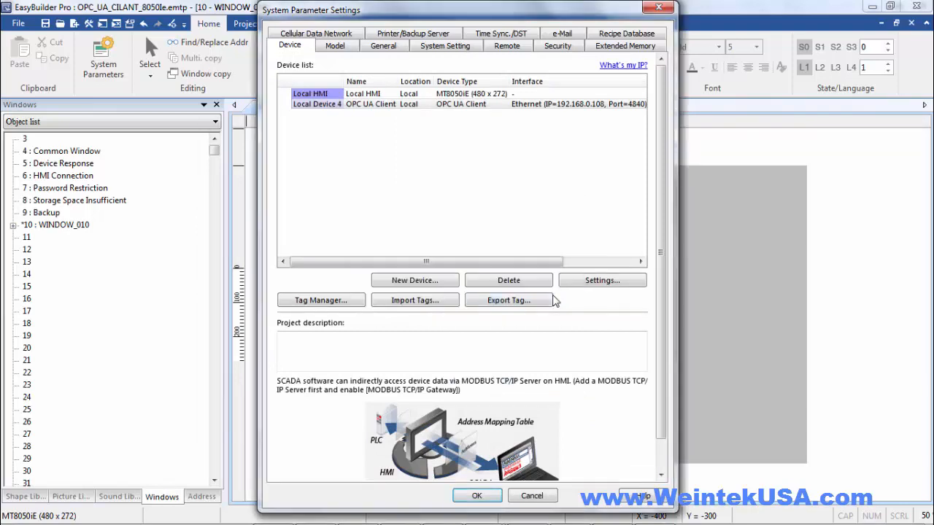
# Close System Parameters and create a Toggle Switch bound to the OPC UA Auto tag
pyautogui.click(478, 496)
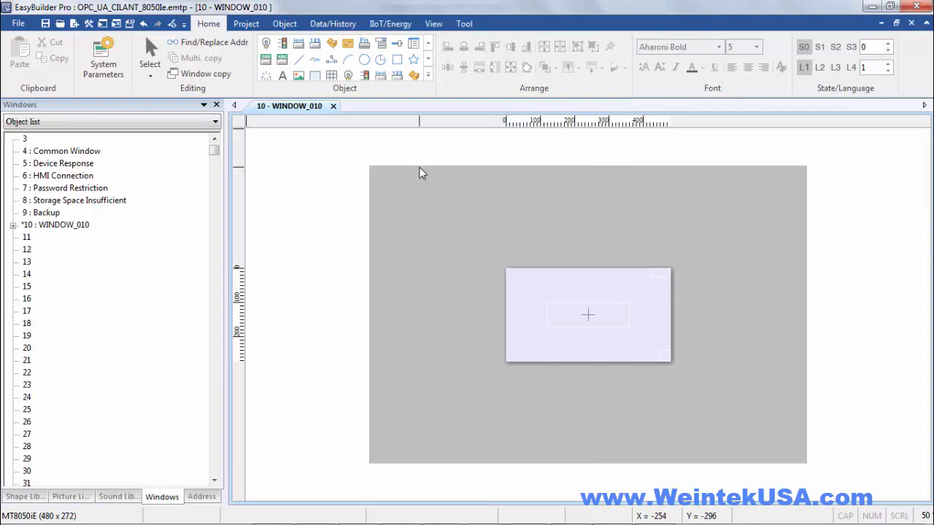
pyautogui.click(336, 46)
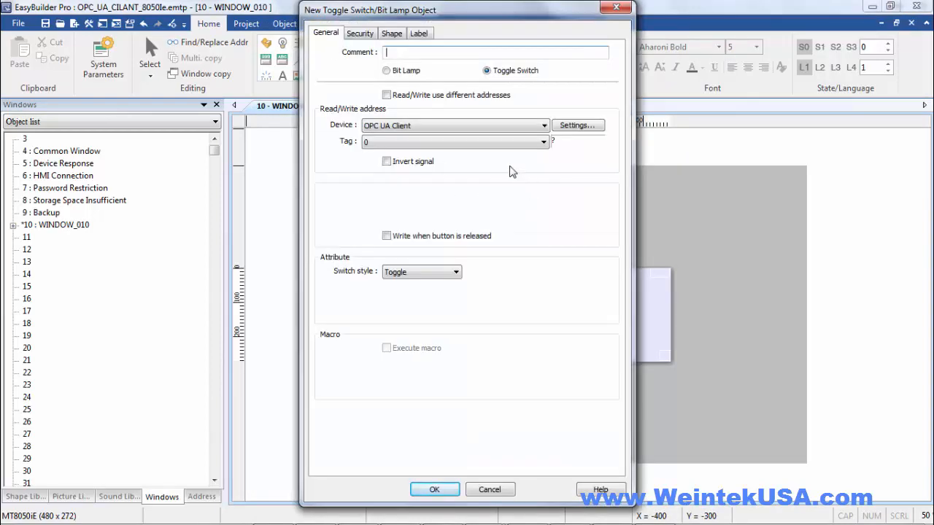
pyautogui.click(503, 146)
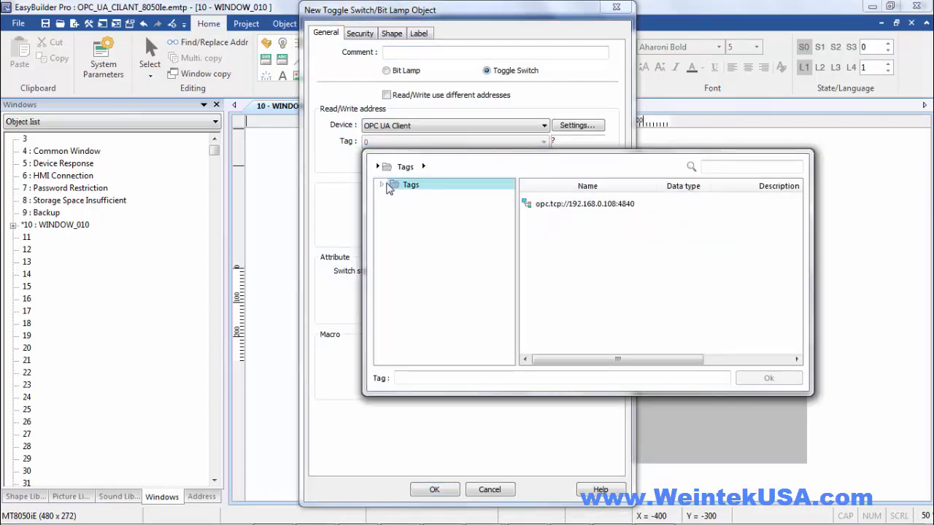
pyautogui.click(382, 186)
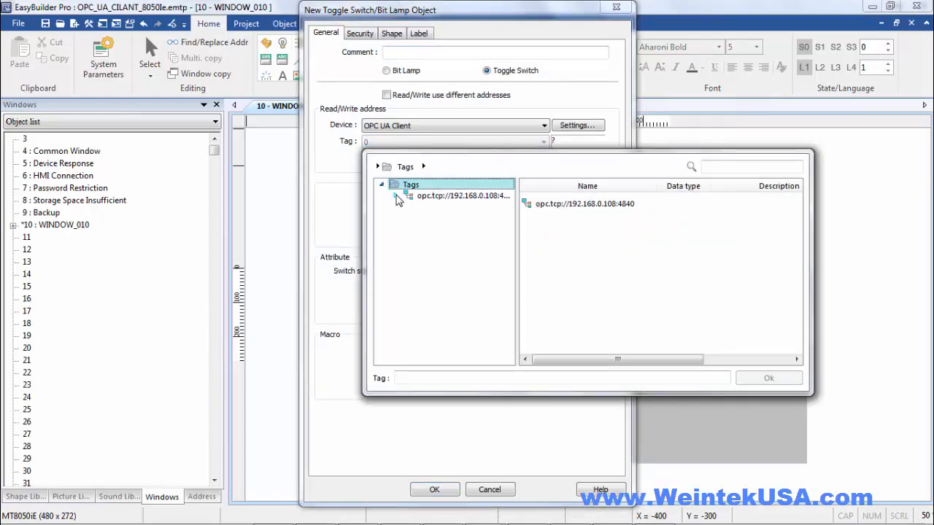
pyautogui.click(396, 197)
pyautogui.click(409, 207)
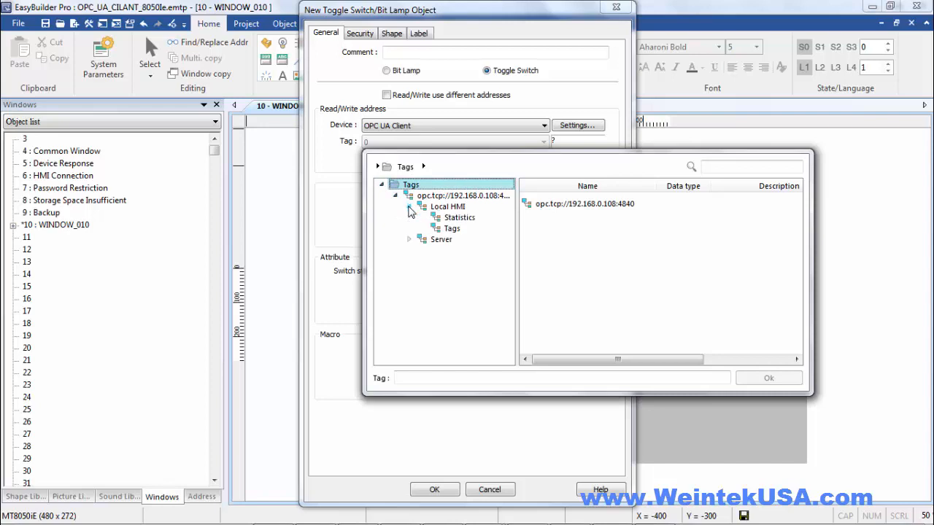
pyautogui.click(433, 231)
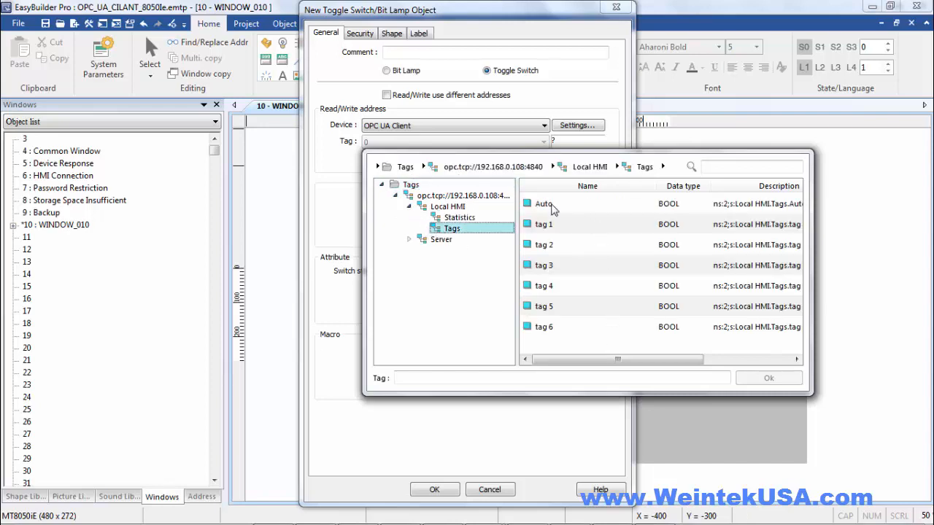
pyautogui.click(552, 209)
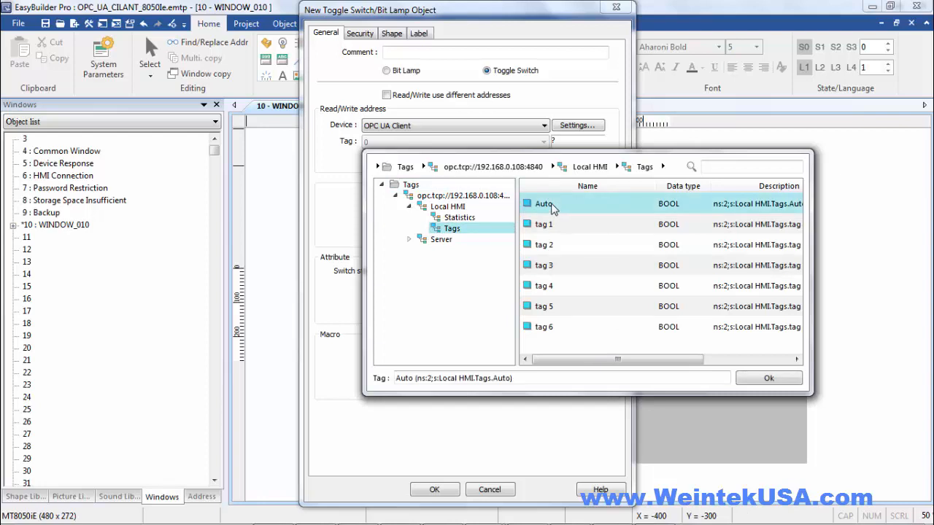
pyautogui.click(769, 379)
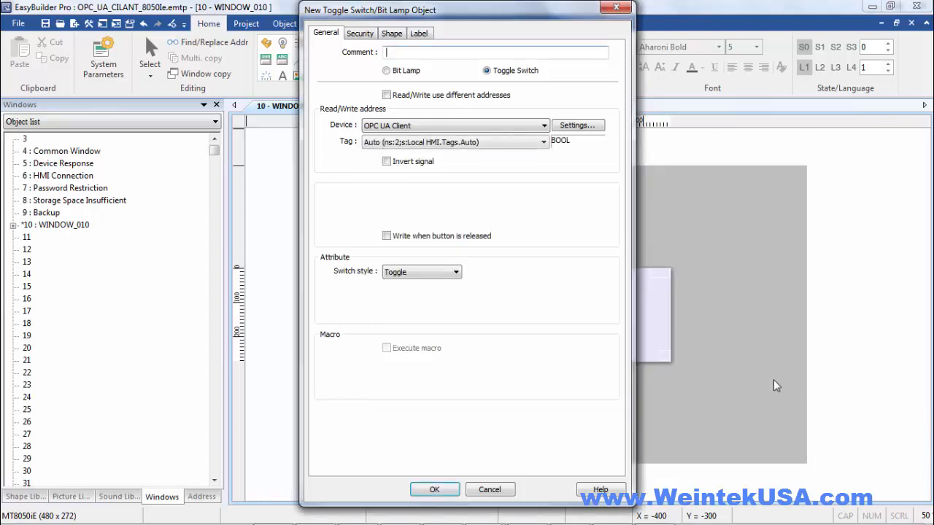
pyautogui.click(438, 497)
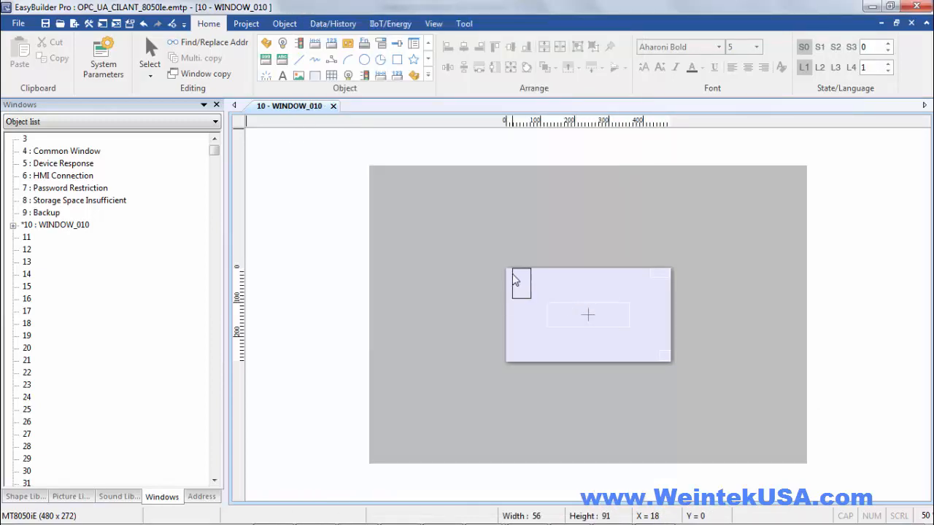
# Place the Auto switch top-left in WINDOW_010, then add a Bit Lamp reading tag 1 beside it
pyautogui.click(510, 280)
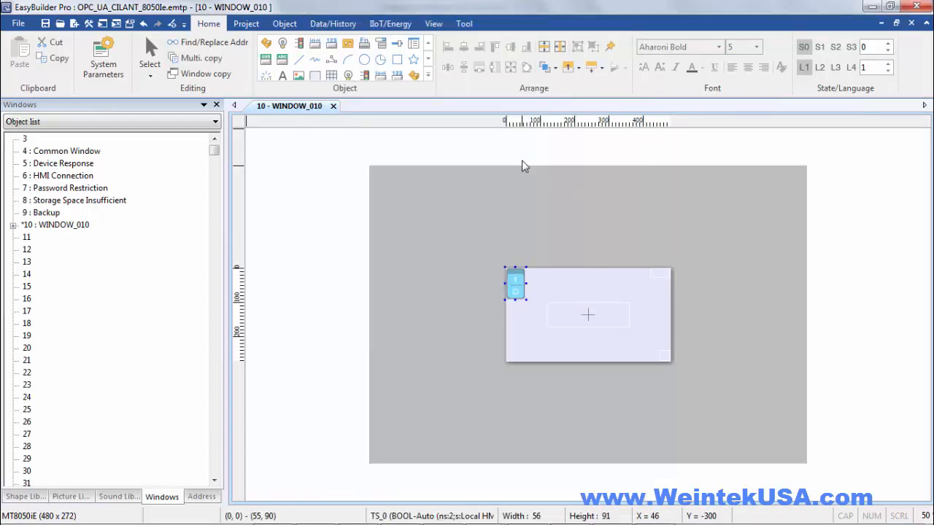
pyautogui.click(283, 45)
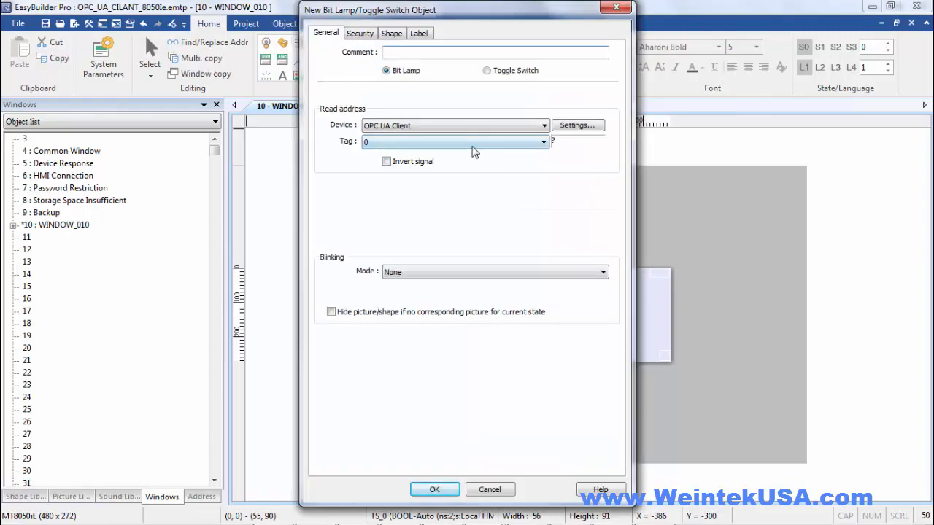
pyautogui.click(473, 151)
pyautogui.click(381, 186)
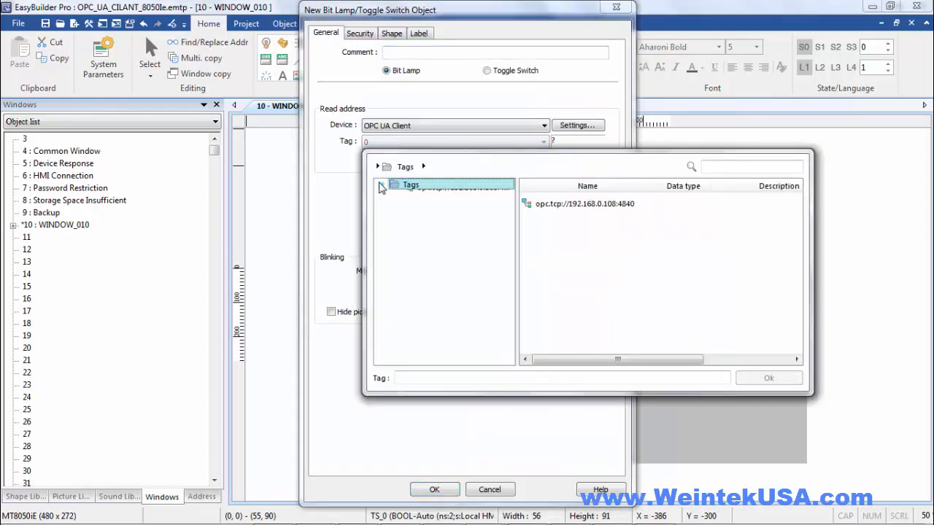
pyautogui.click(395, 195)
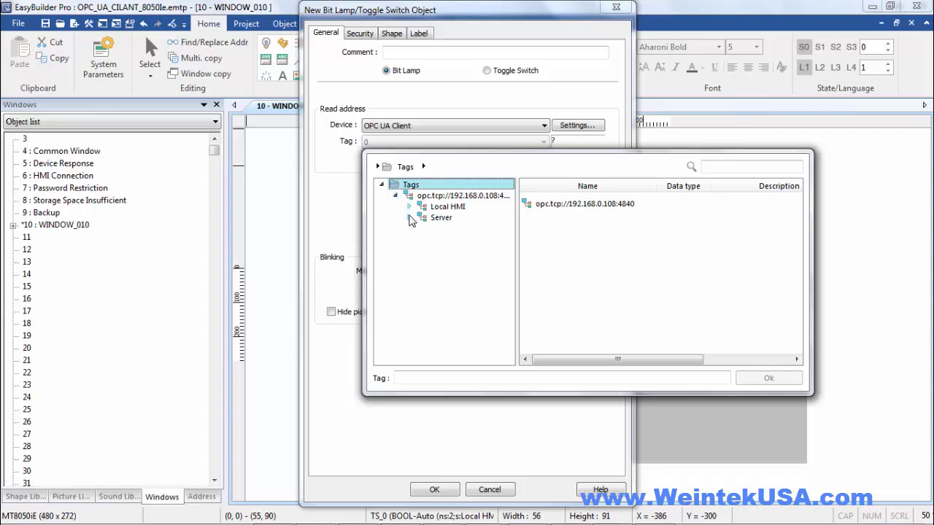
pyautogui.click(409, 207)
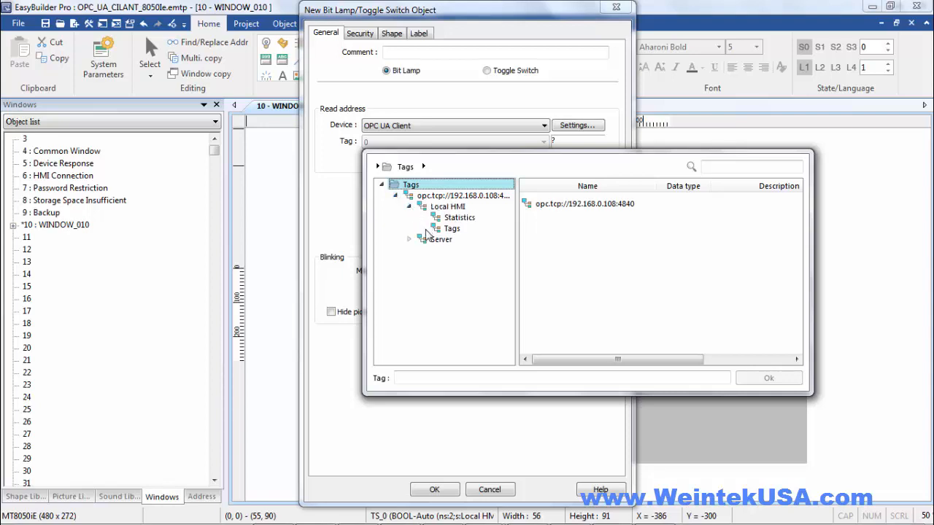
pyautogui.click(447, 229)
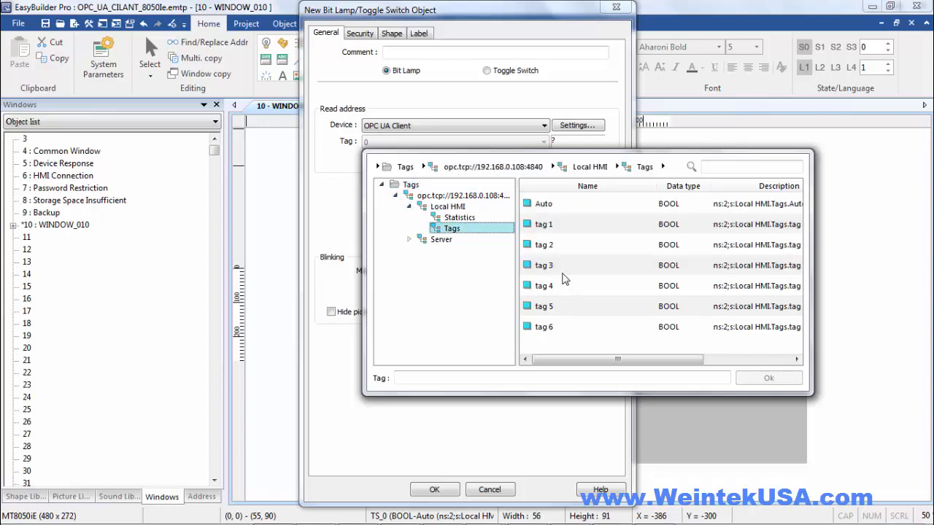
pyautogui.click(559, 225)
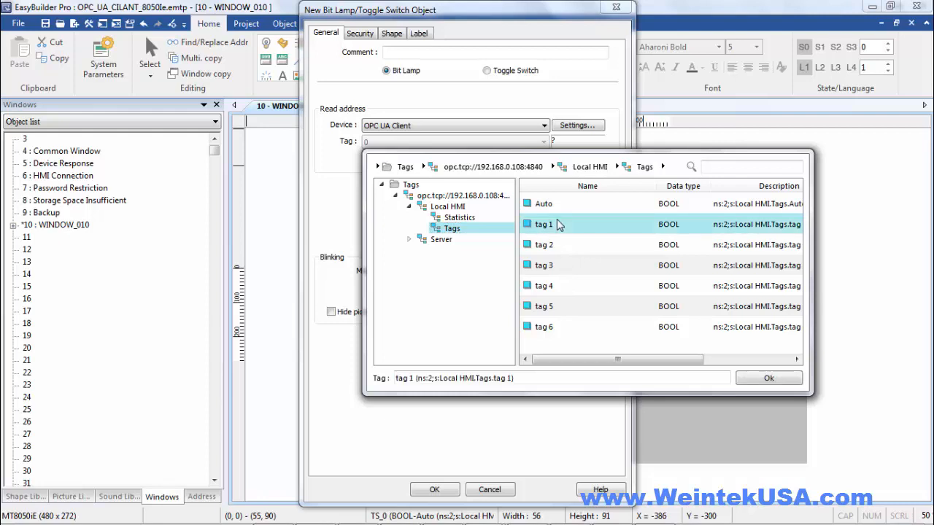
pyautogui.click(759, 383)
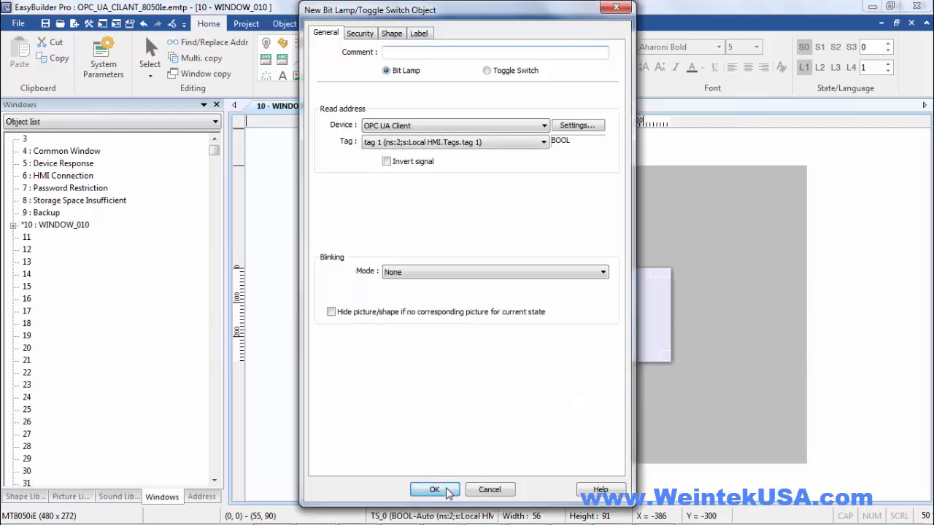
pyautogui.click(447, 490)
pyautogui.click(543, 291)
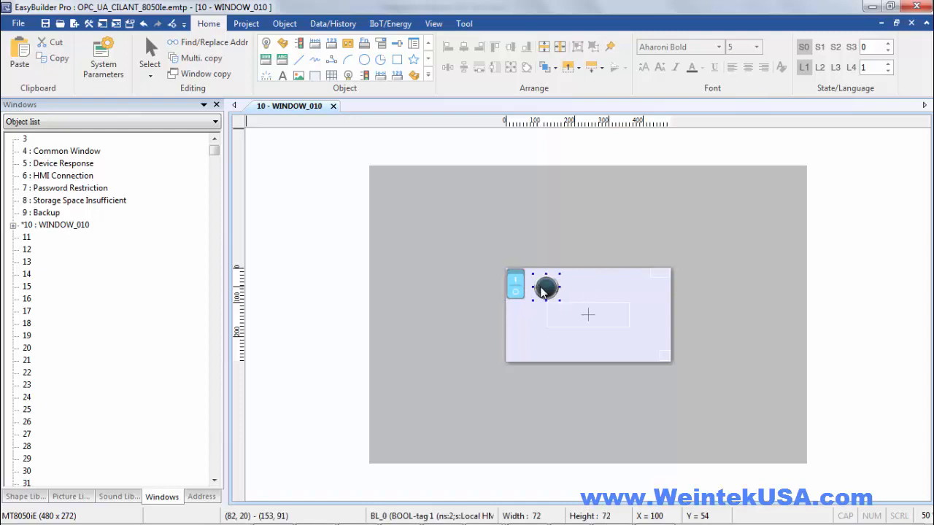
# Duplicate the lamp and link the copy to tag 2
pyautogui.hotkey('ctrl', 'c')
pyautogui.hotkey('ctrl', 'v')
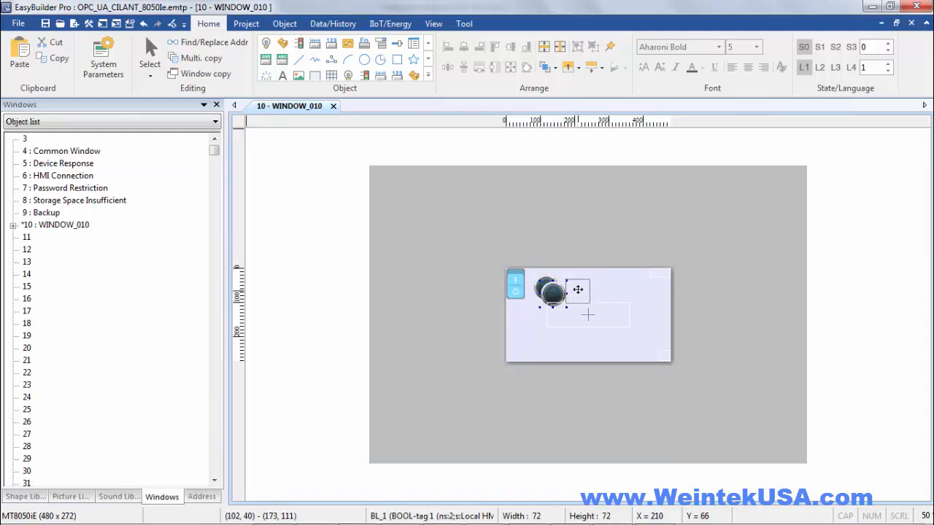
pyautogui.moveTo(578, 290); pyautogui.dragTo(579, 287)
pyautogui.doubleClick(579, 287)
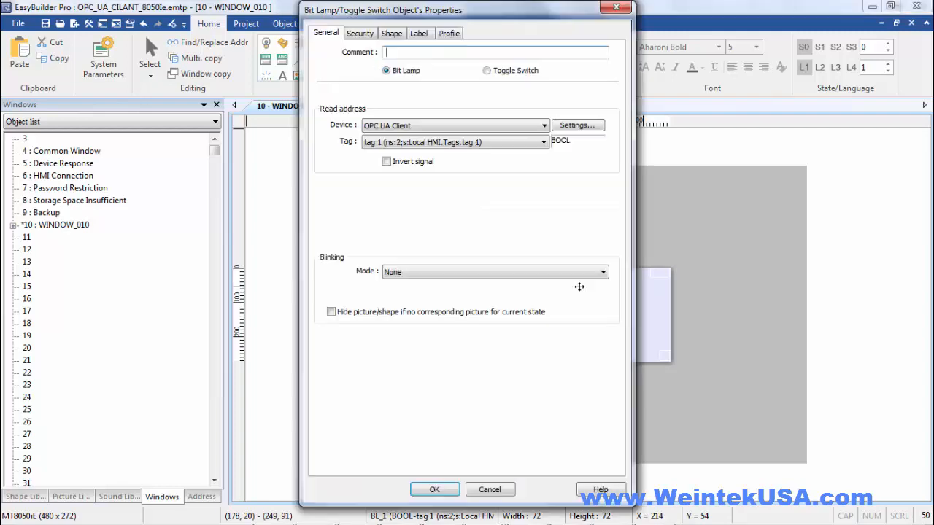
pyautogui.click(458, 146)
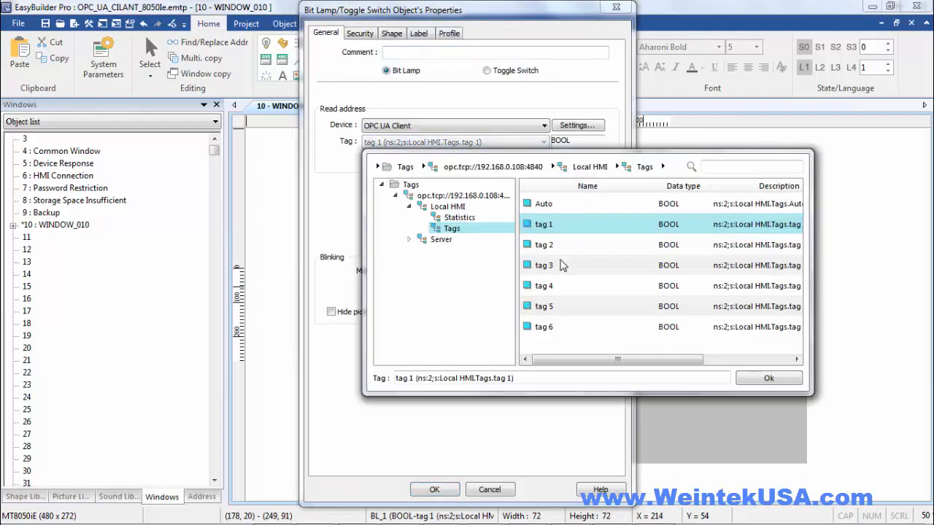
pyautogui.click(562, 265)
pyautogui.click(748, 380)
pyautogui.click(443, 488)
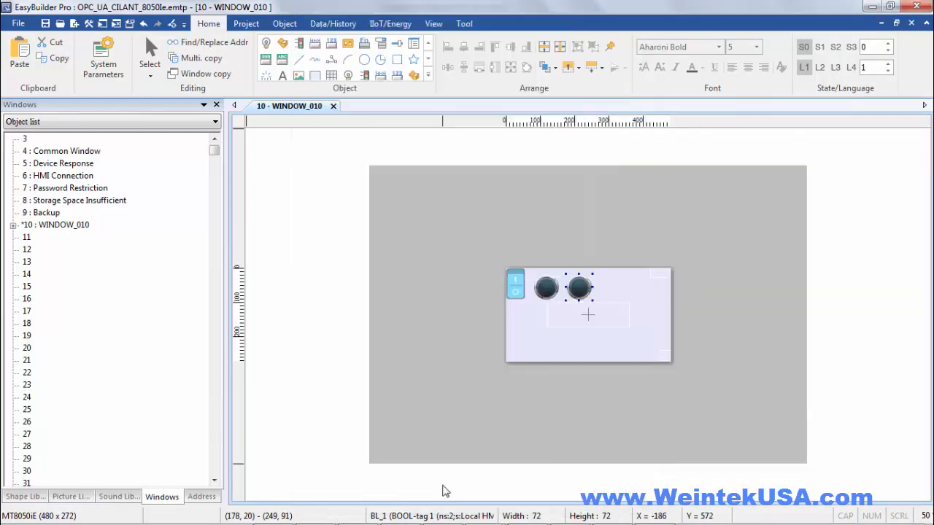
# Add a third lamp to the right, reading tag 3
pyautogui.moveTo(590, 292); pyautogui.dragTo(613, 285)
pyautogui.doubleClick(613, 285)
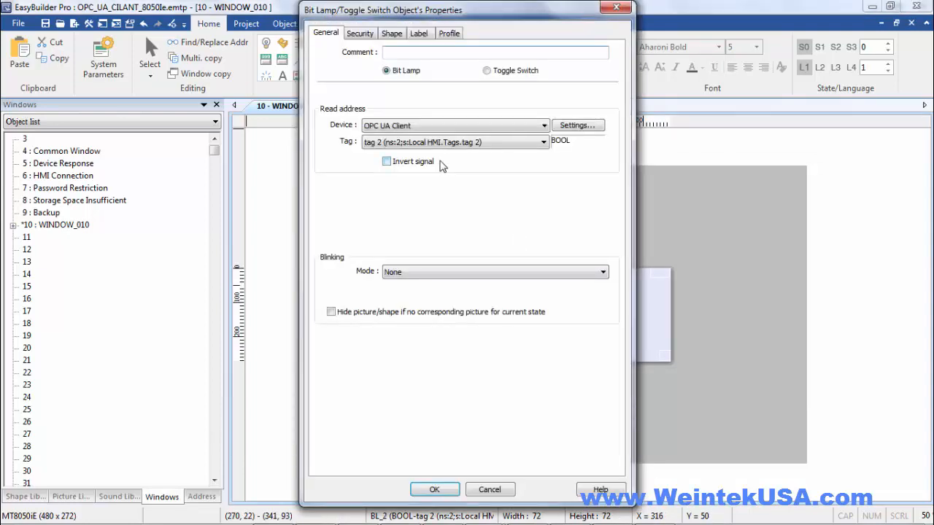
pyautogui.click(461, 146)
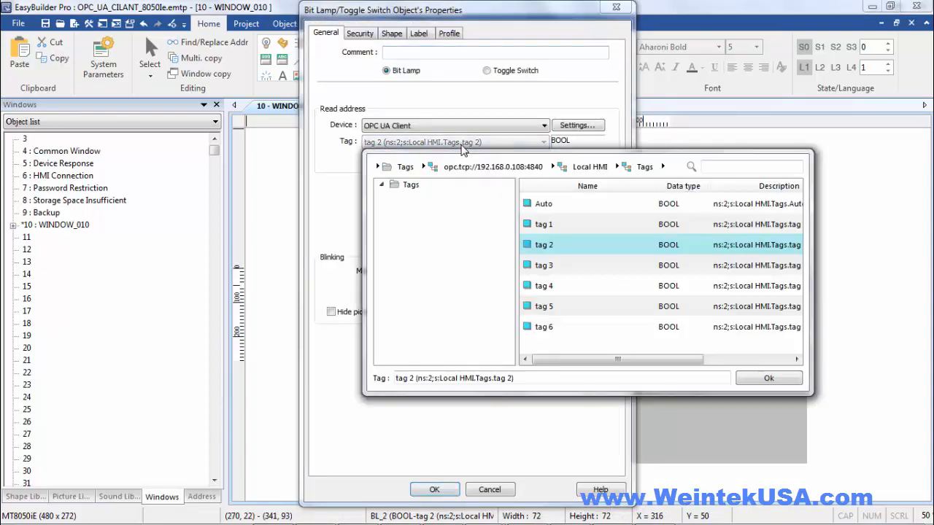
pyautogui.click(559, 265)
pyautogui.click(743, 383)
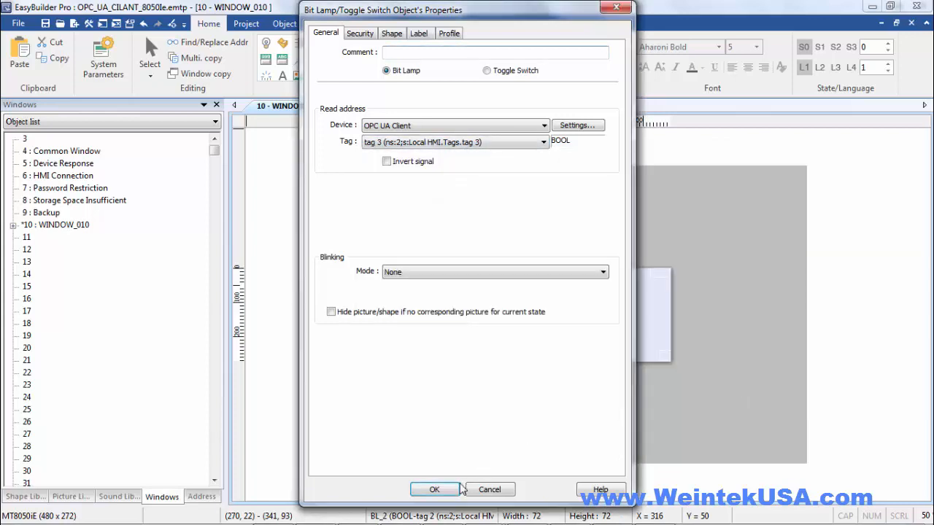
pyautogui.click(438, 490)
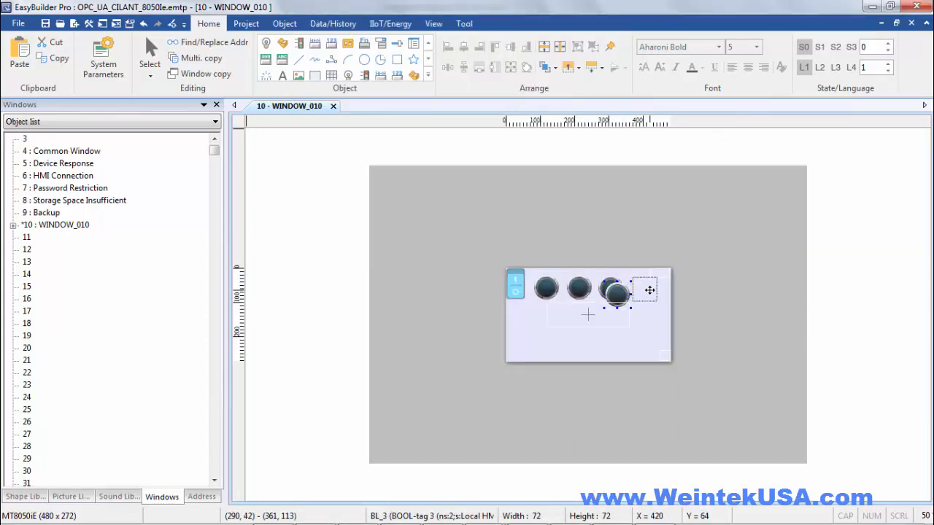
# Add a fourth lamp reading tag 4 and distribute all four lamps horizontally
pyautogui.click(648, 288)
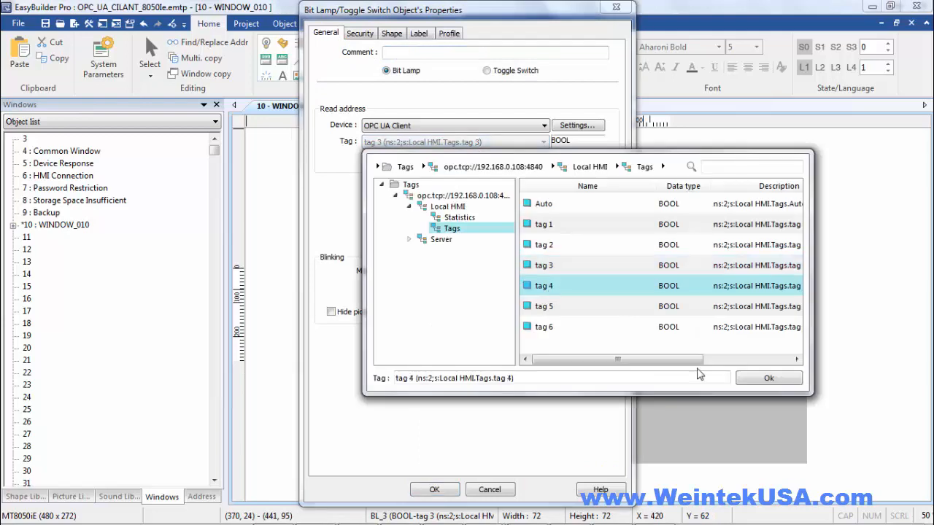
pyautogui.click(742, 382)
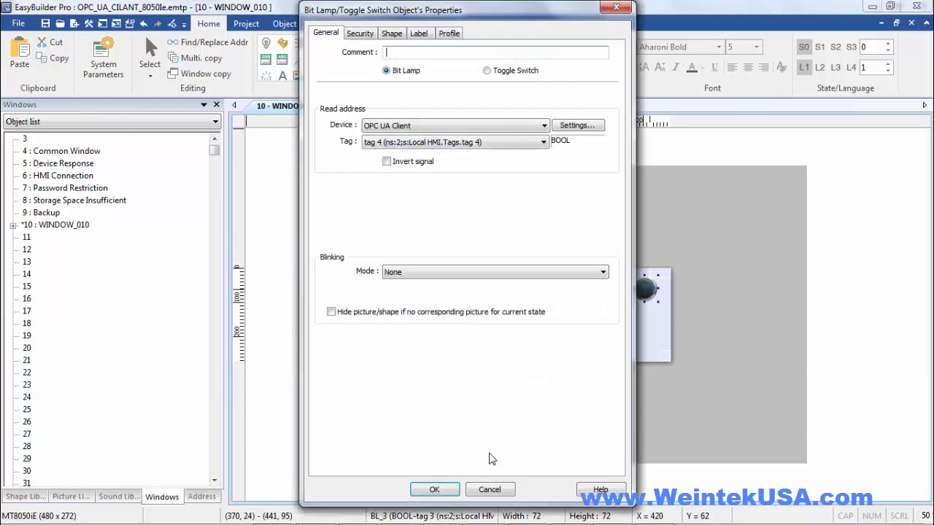
pyautogui.click(438, 490)
pyautogui.moveTo(667, 315); pyautogui.dragTo(533, 261)
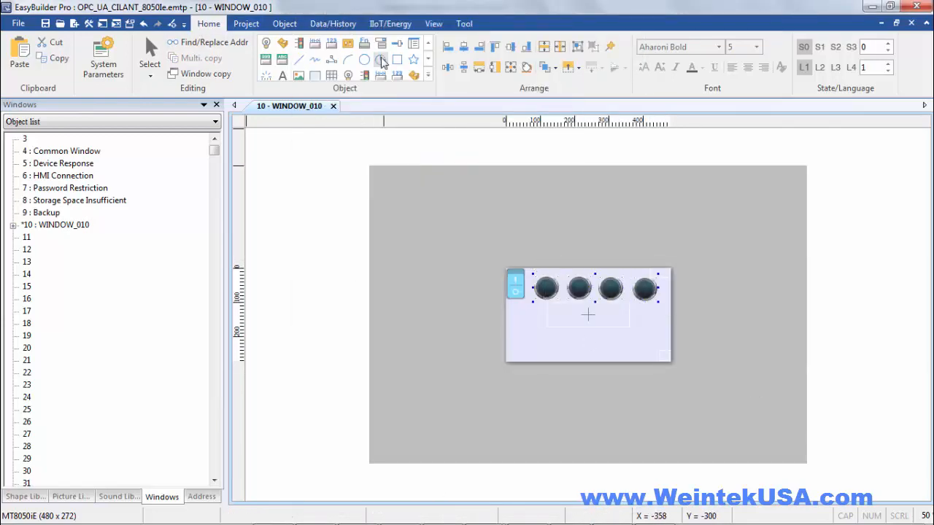
pyautogui.click(512, 47)
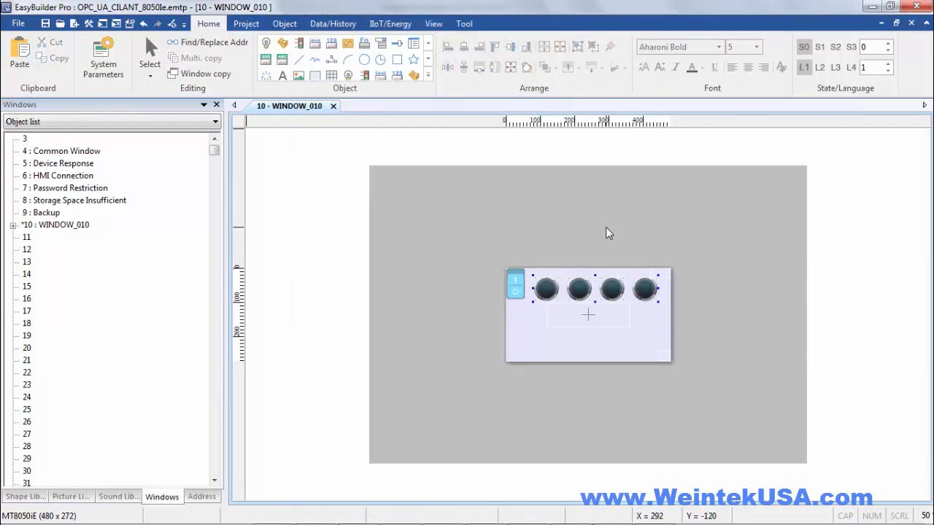
# Build and download the project to HMI-7195 at 192.168.0.109
pyautogui.click(246, 23)
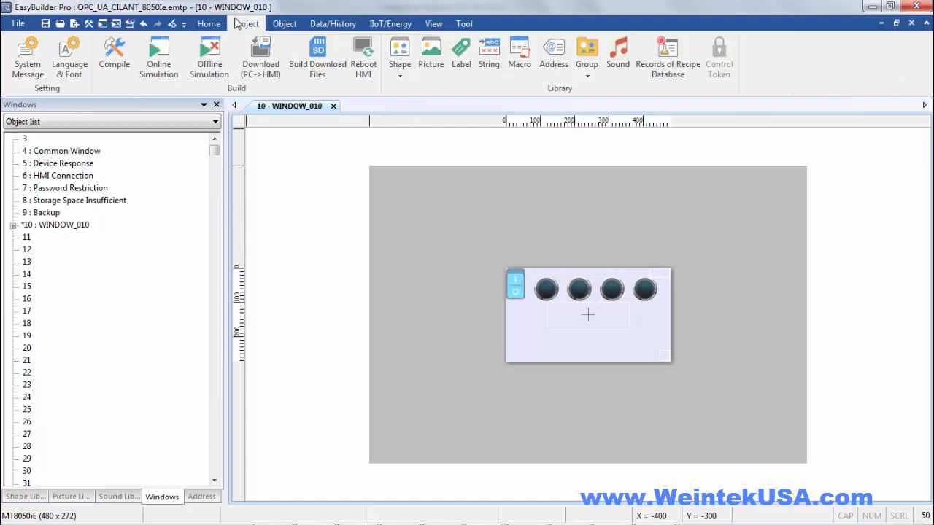
pyautogui.click(261, 51)
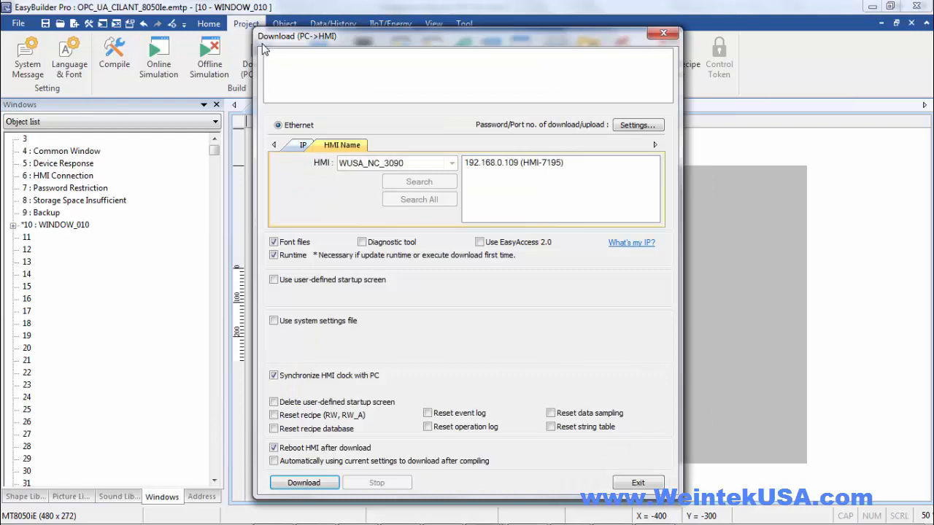
pyautogui.click(517, 163)
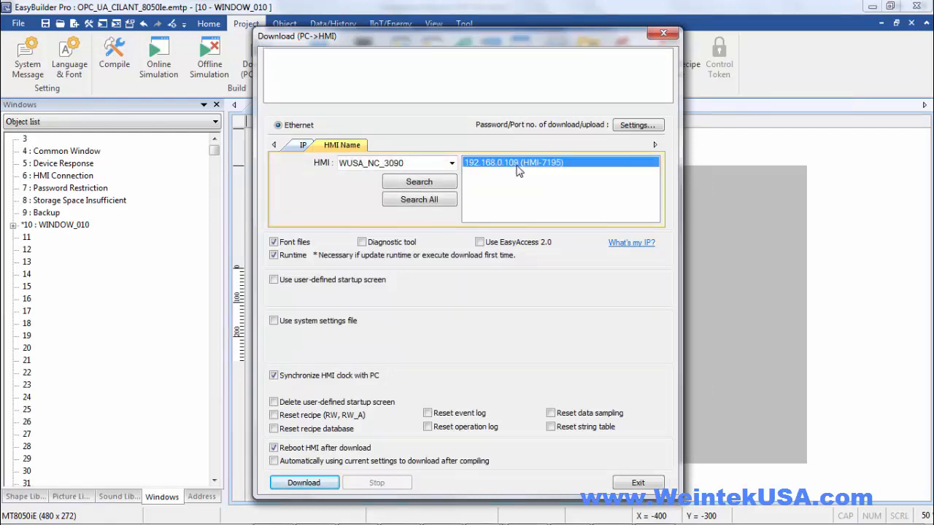
pyautogui.click(325, 483)
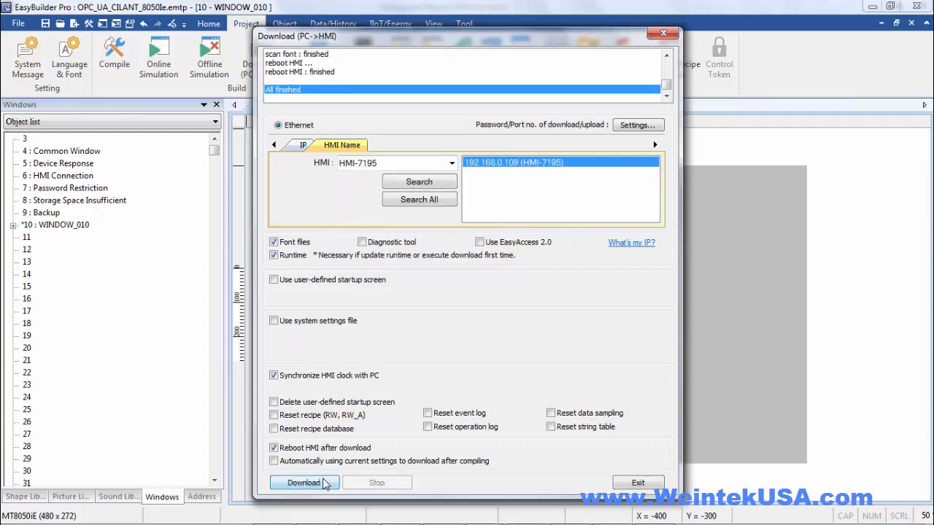
# Exit the Download dialog and move the cMT Viewer window beside the VNC Viewer
pyautogui.click(638, 484)
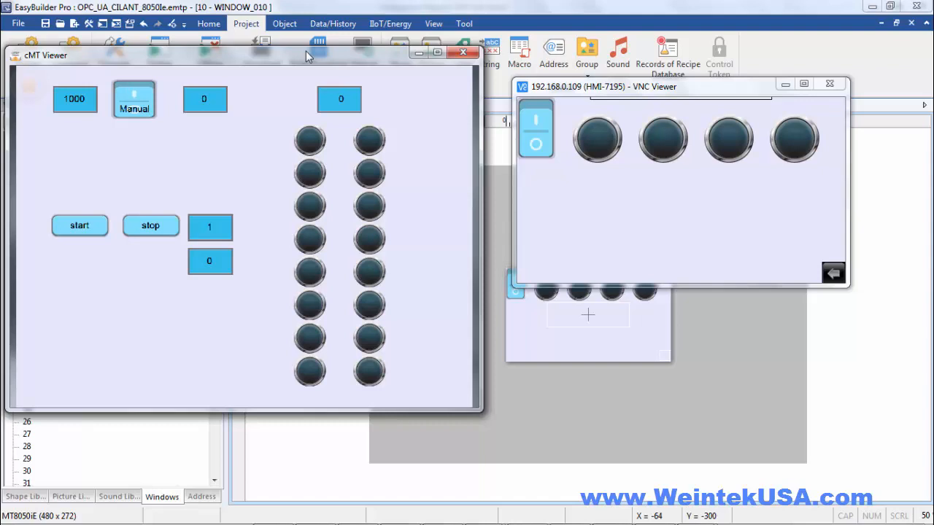
pyautogui.moveTo(294, 52)
pyautogui.mouseDown()
pyautogui.moveTo(297, 43)
pyautogui.moveTo(297, 51)
pyautogui.mouseUp()
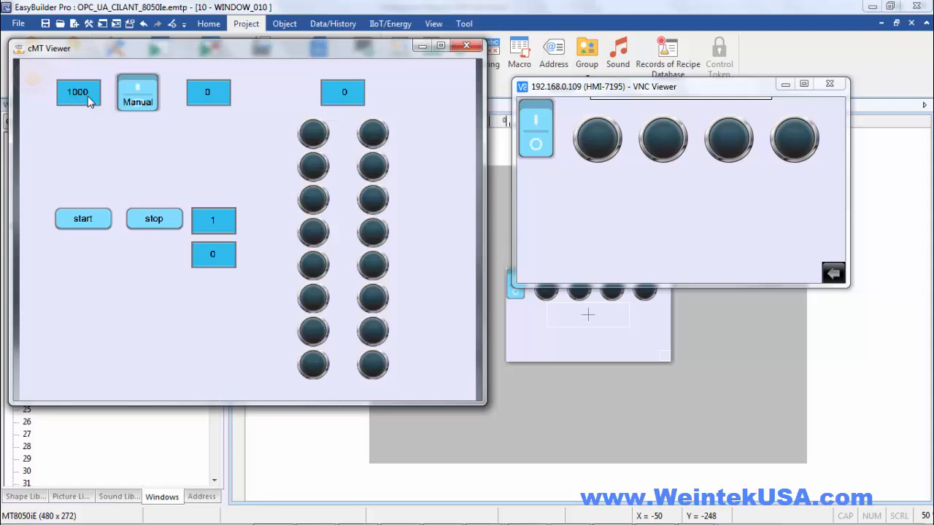
# Flip the server HMI's Manual/Auto switch to Auto in cMT Viewer
pyautogui.click(132, 88)
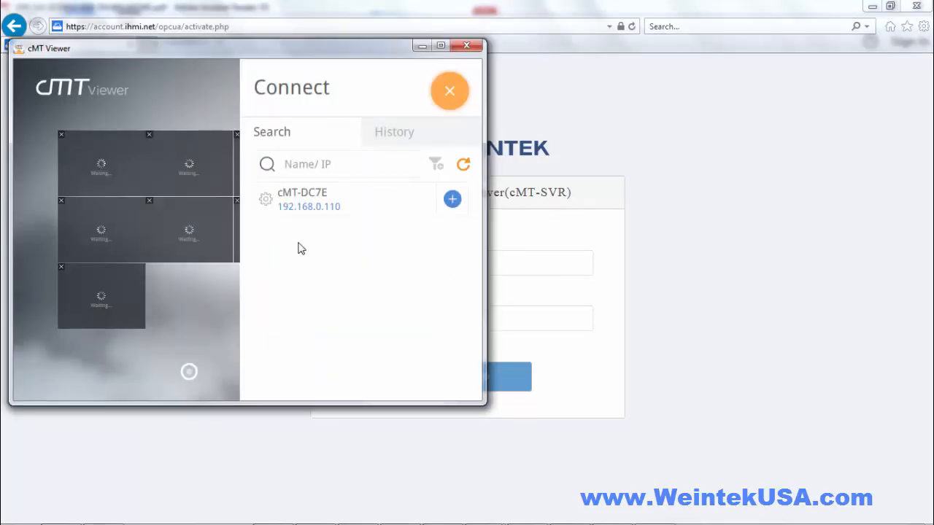
# Log in to the cMT-DC7E's System setting page with the device password
pyautogui.click(266, 200)
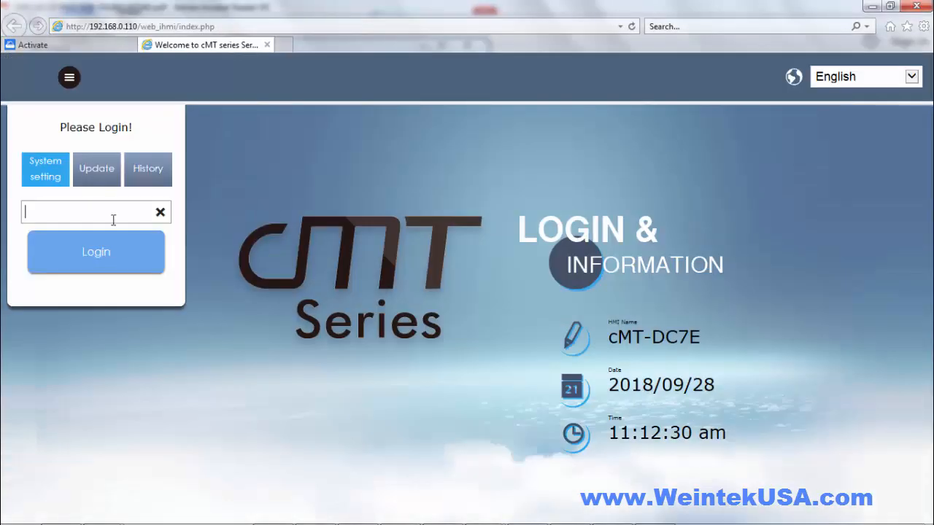
pyautogui.write('111111')
pyautogui.press('Return')
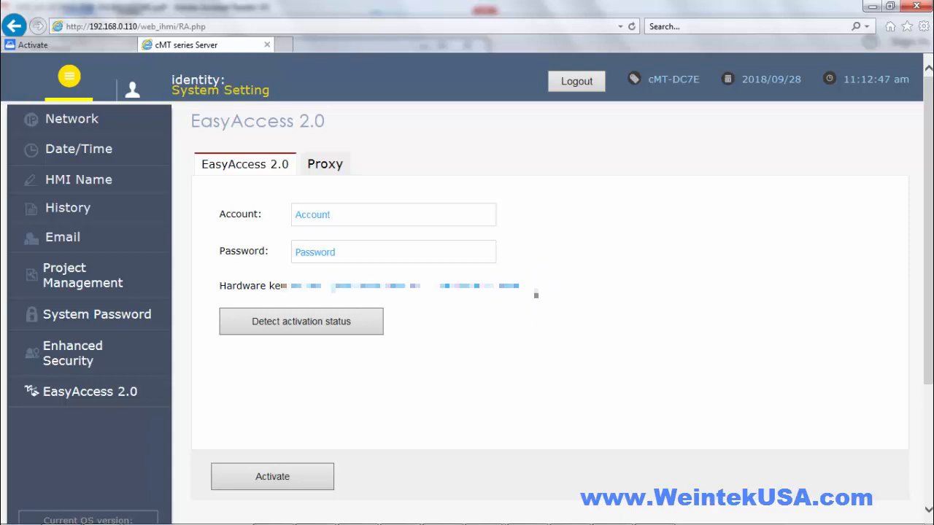
# Copy the device's hardware key and paste it into the activation form's Hardware Key field
pyautogui.moveTo(537, 293); pyautogui.dragTo(333, 296)
pyautogui.rightClick(333, 295)
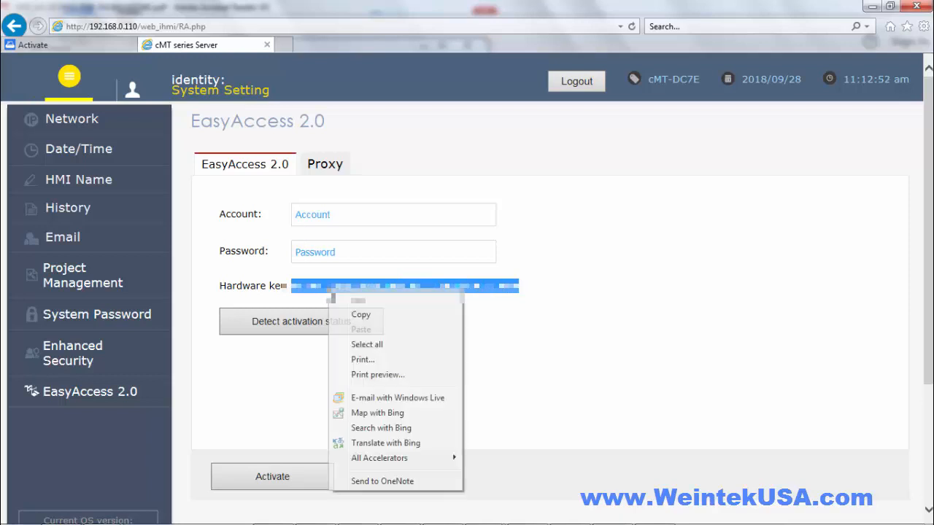
pyautogui.click(359, 316)
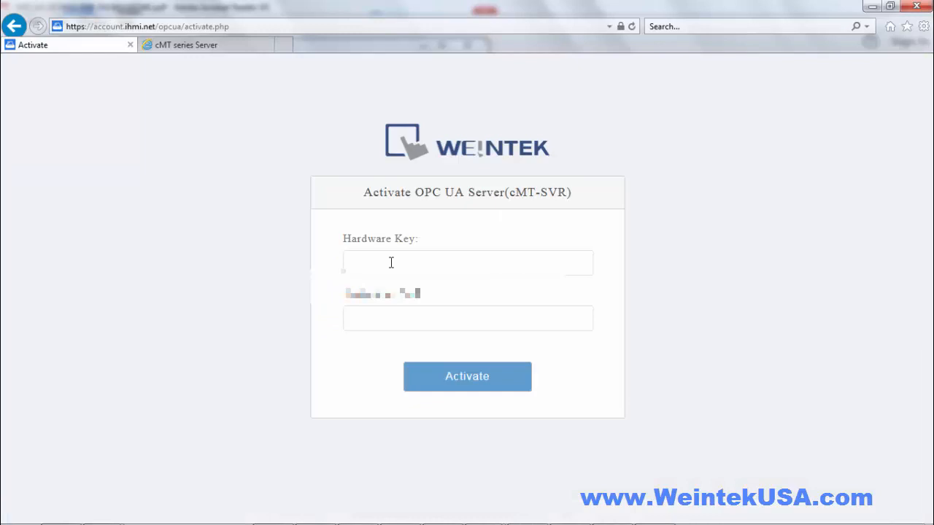
pyautogui.hotkey('ctrl', 'v')
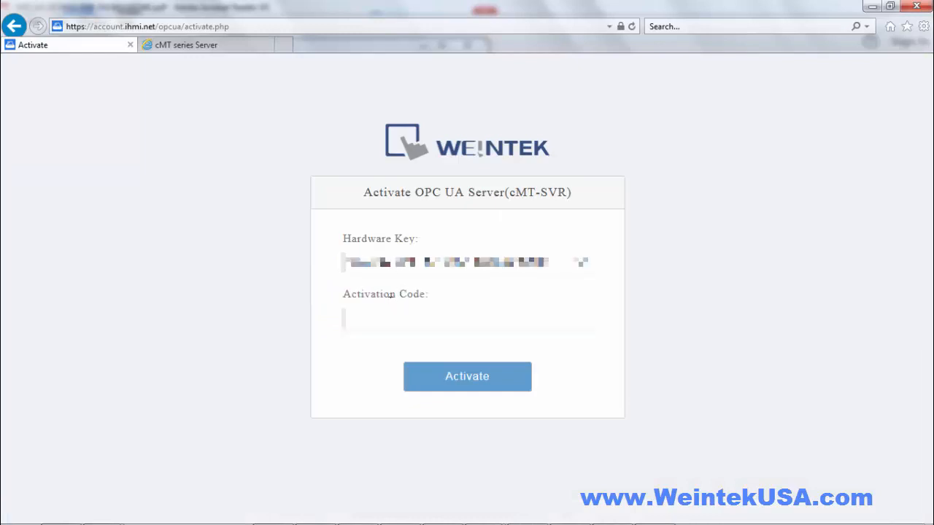
# Paste the activation code, submit the cMT-SVR activation, and confirm with 'Yes, activate'
pyautogui.click(387, 320)
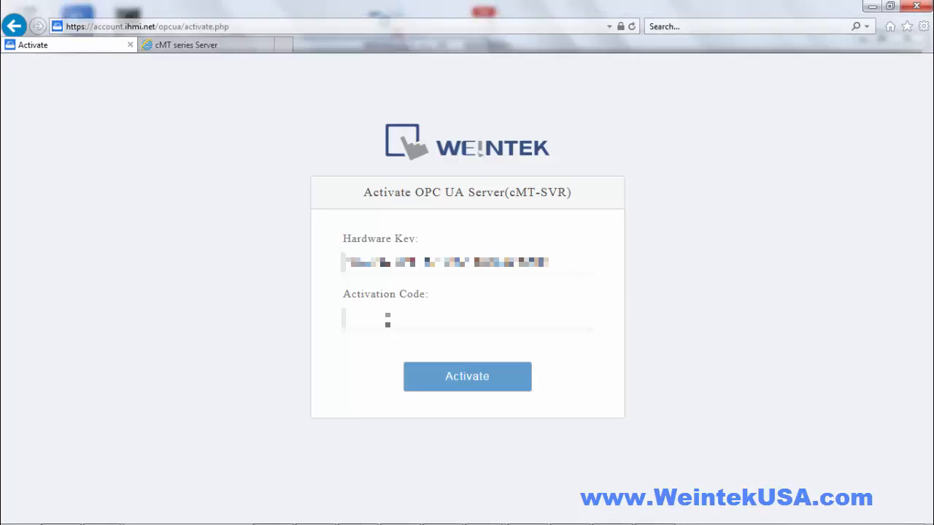
pyautogui.hotkey('ctrl', 'v')
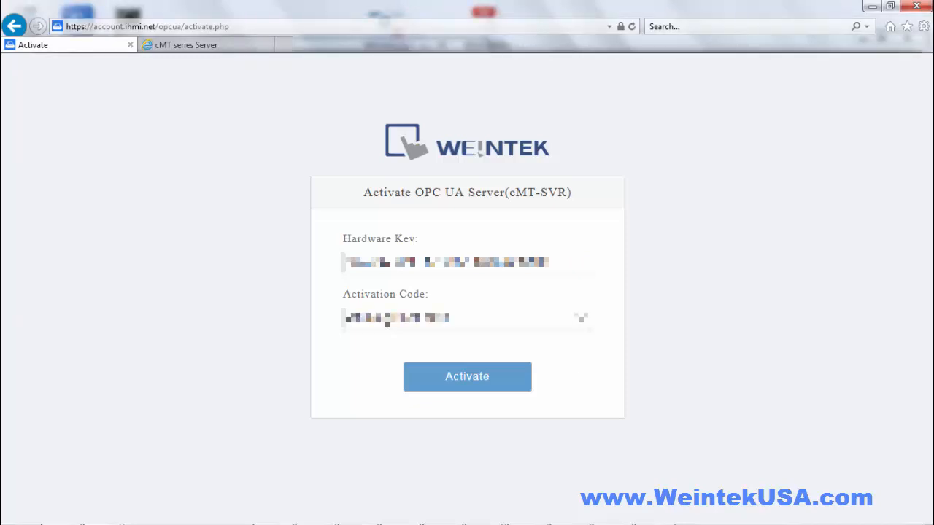
pyautogui.click(451, 383)
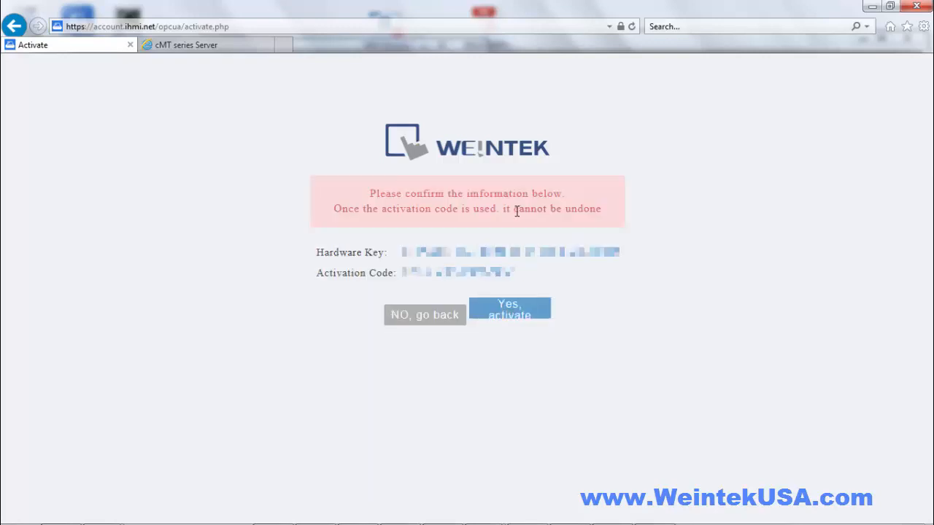
pyautogui.click(503, 311)
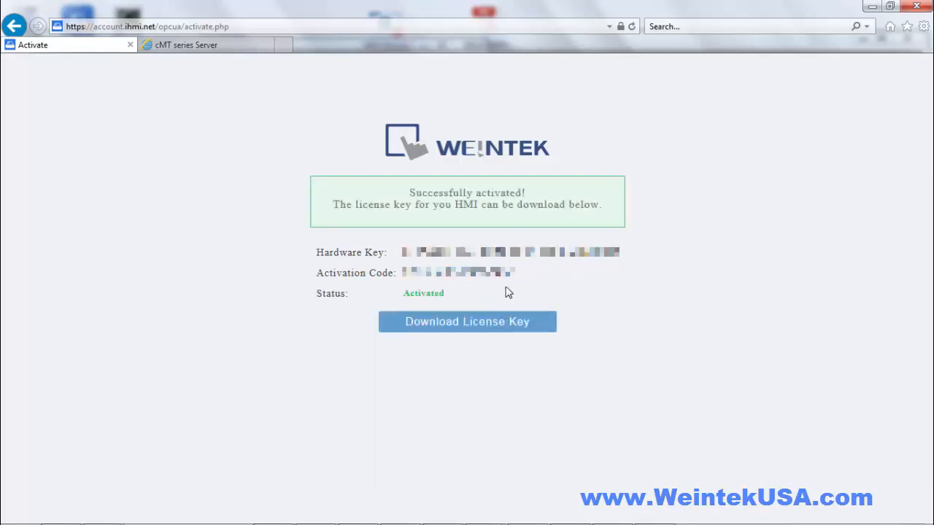
# Download the license key and save it as opcua.lic in the current projects folder
pyautogui.click(481, 327)
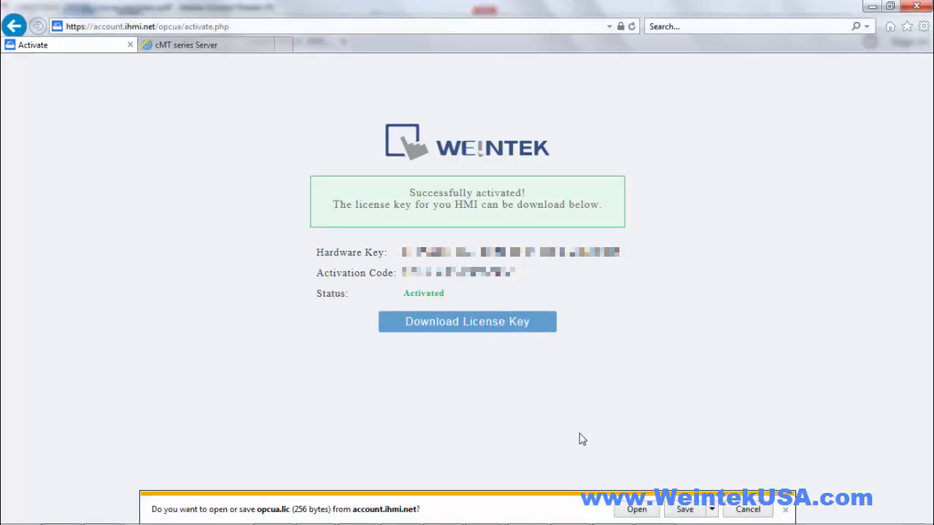
pyautogui.click(713, 510)
pyautogui.click(756, 493)
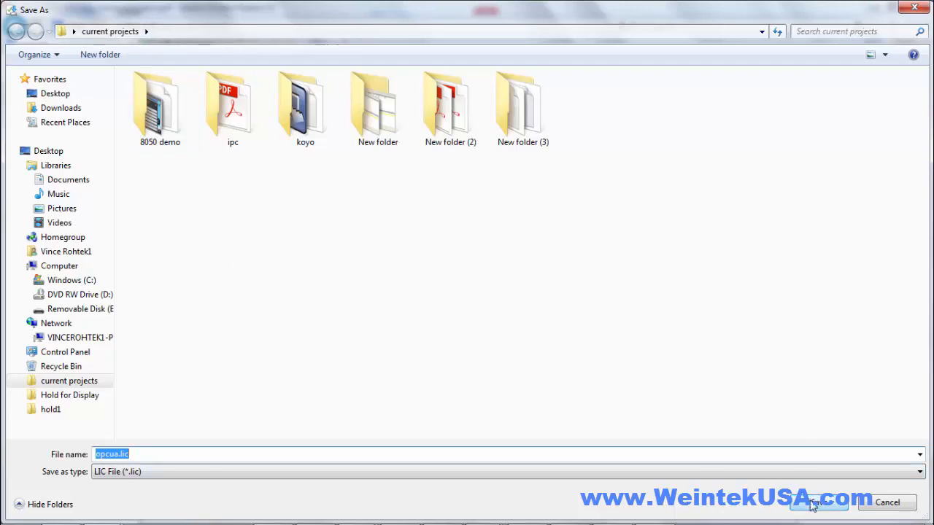
pyautogui.click(137, 455)
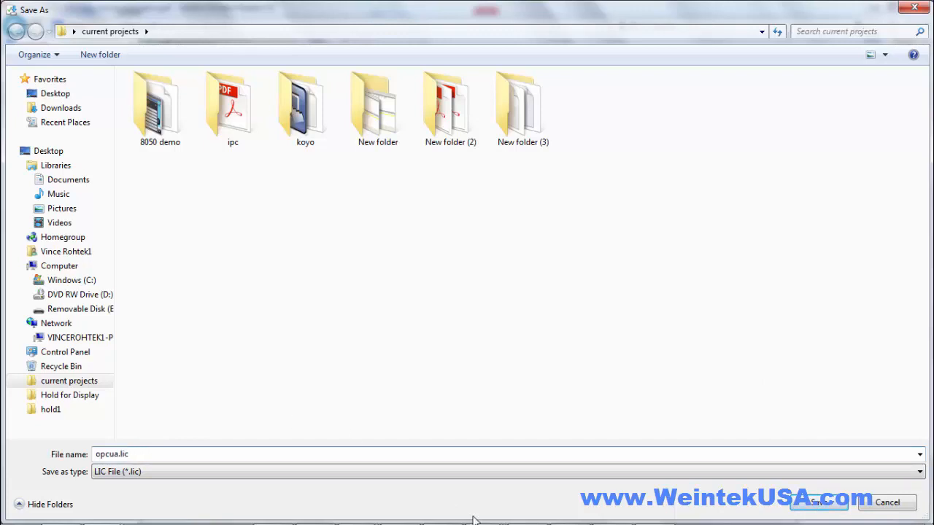
pyautogui.click(804, 504)
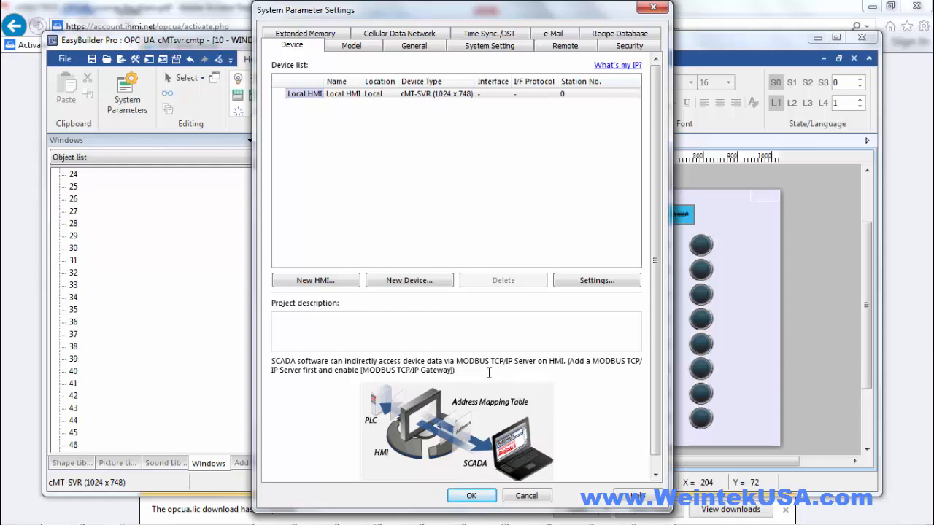
# Close System Parameter Settings and compile the project with Download (PC->HMI)
pyautogui.click(471, 496)
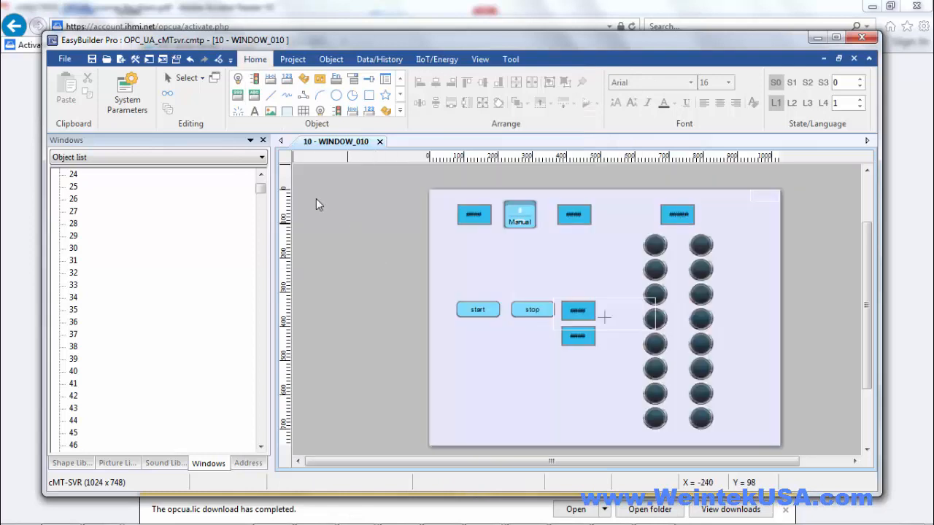
pyautogui.click(302, 60)
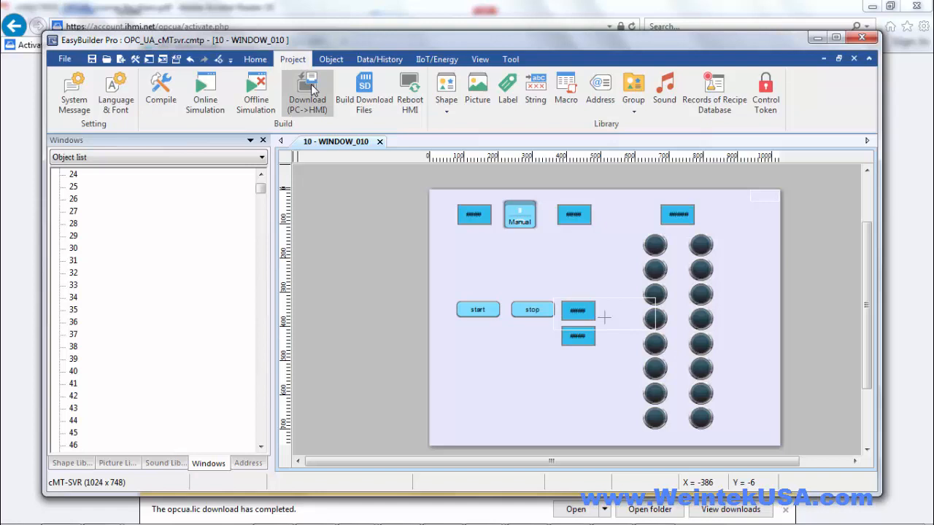
pyautogui.click(311, 86)
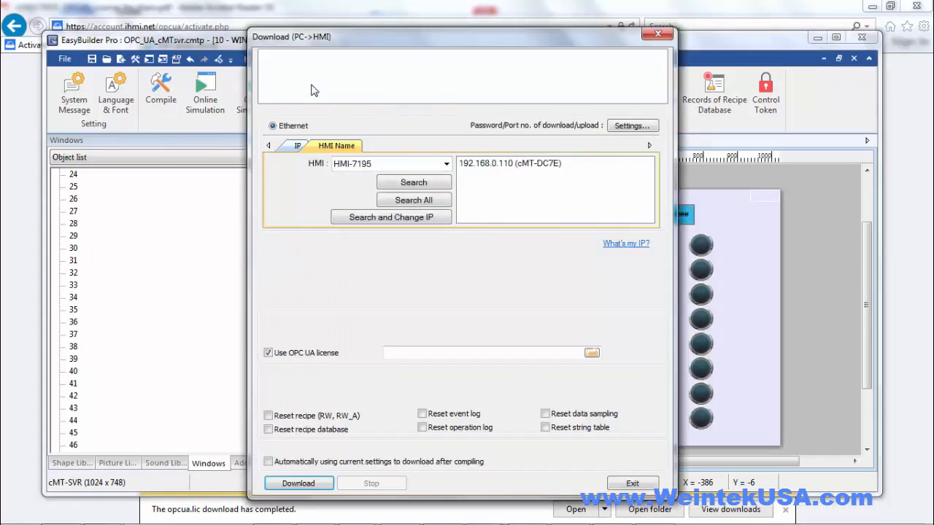
# Download the project with opcua.lic as OPC UA license to cMT-DC7E at 192.168.0.110, then exit
pyautogui.click(476, 167)
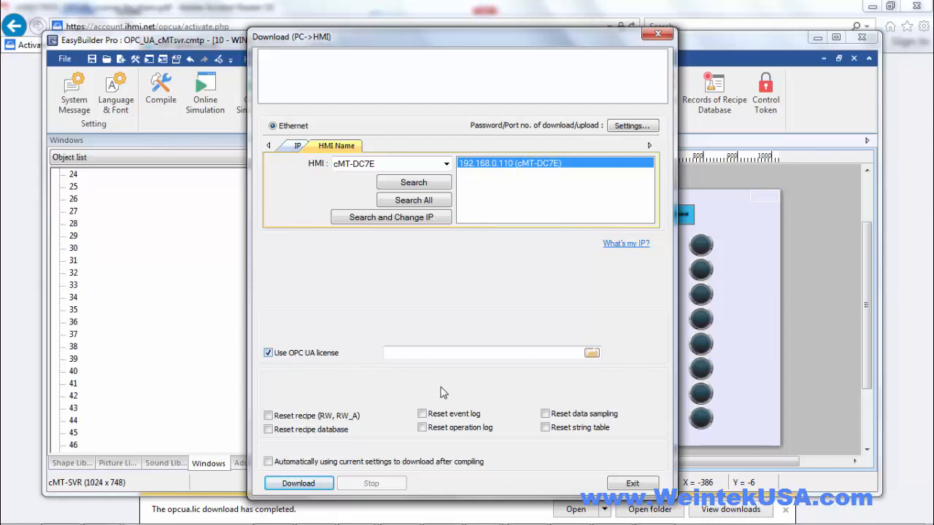
pyautogui.click(593, 354)
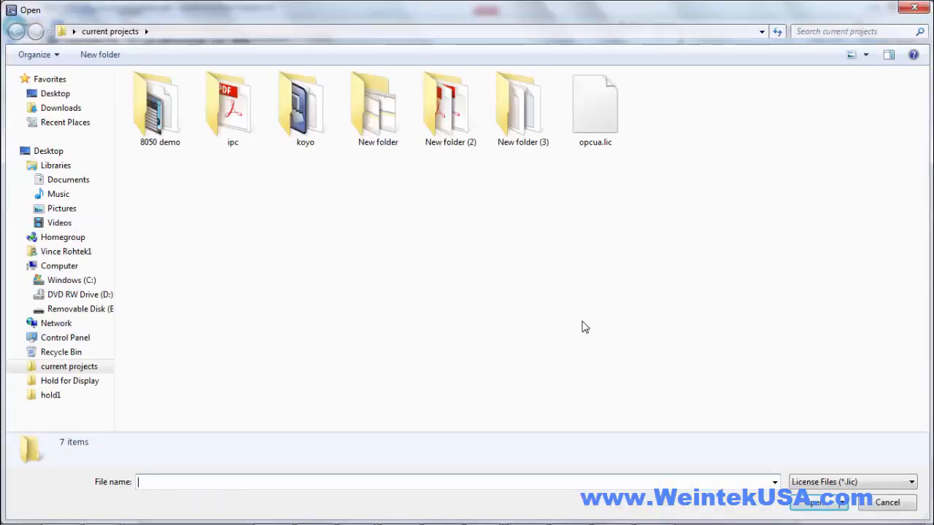
pyautogui.click(596, 124)
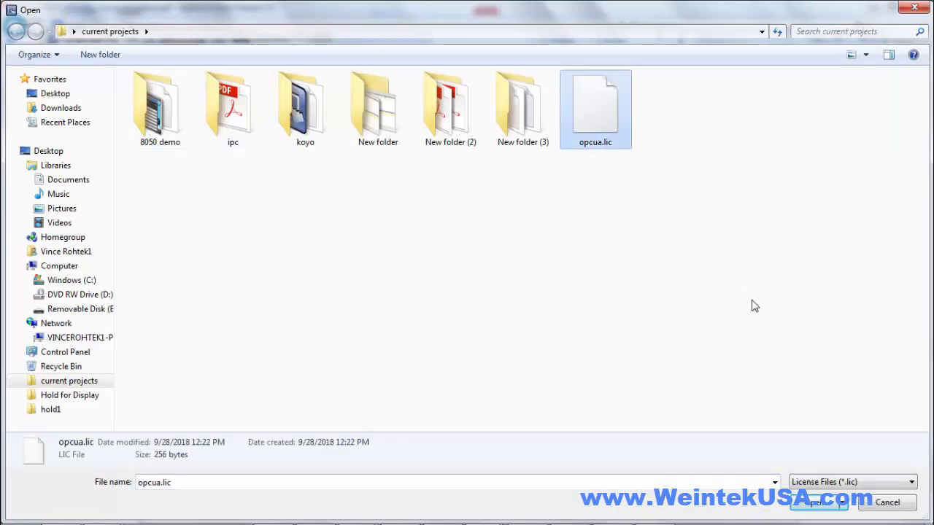
pyautogui.click(802, 506)
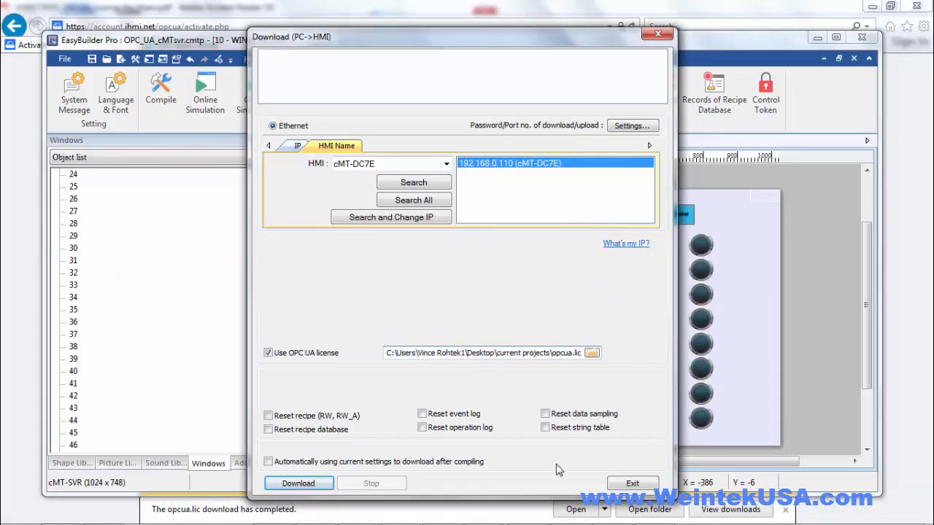
pyautogui.click(298, 483)
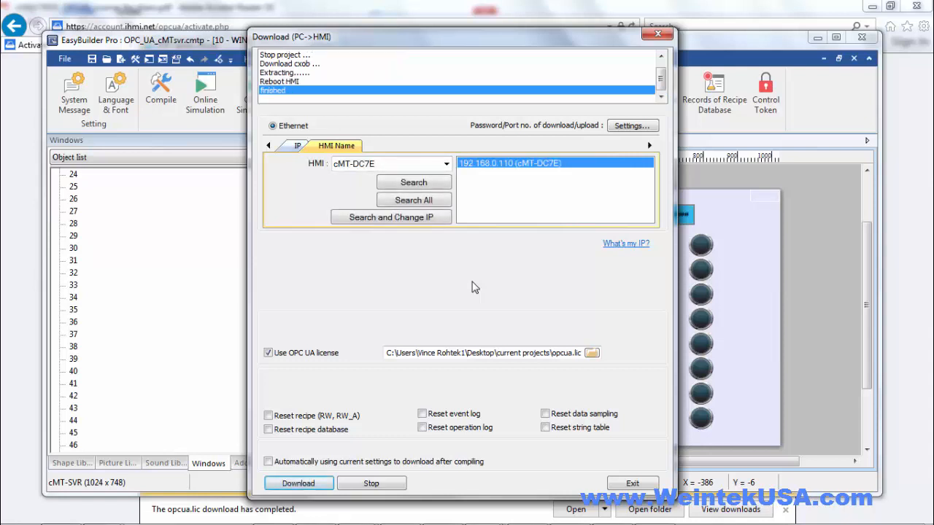
pyautogui.click(632, 483)
# Connect cMT Viewer to the cMT-DC7E HMI using its password
pyautogui.click(560, 106)
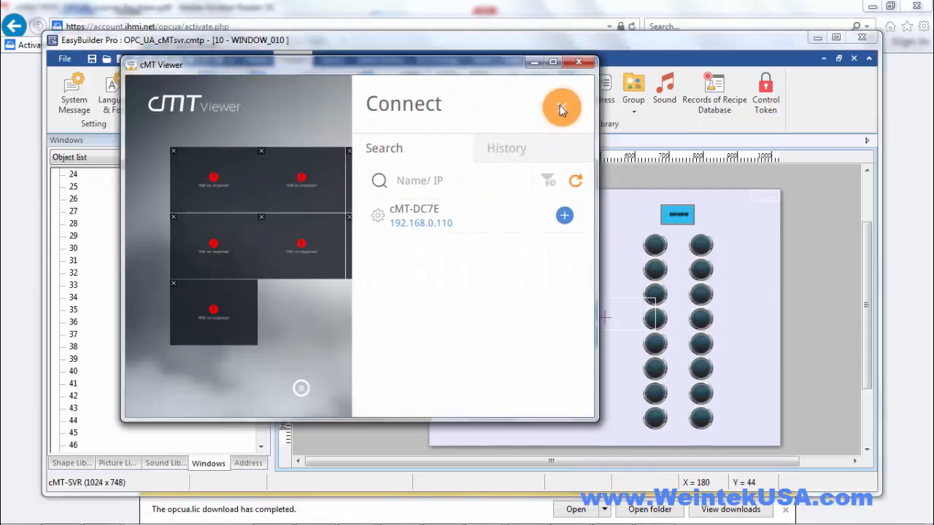
pyautogui.click(563, 215)
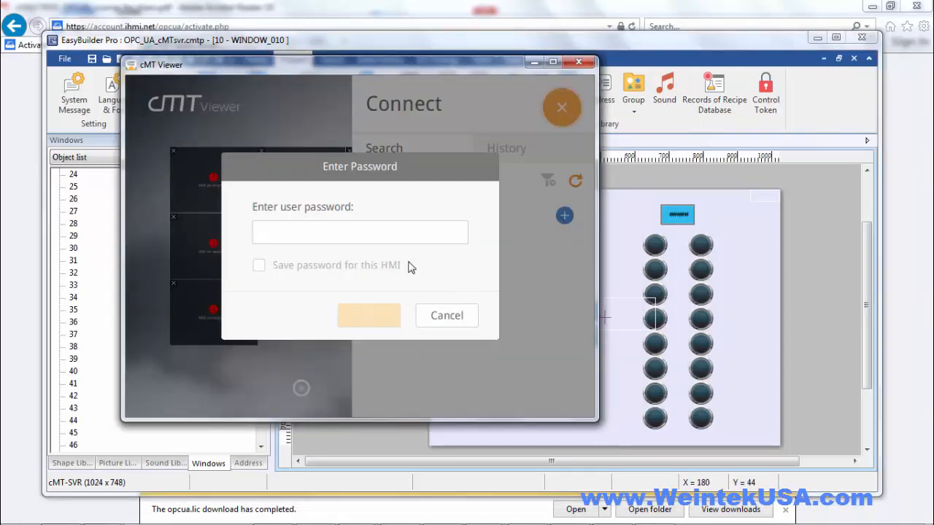
pyautogui.write('******')
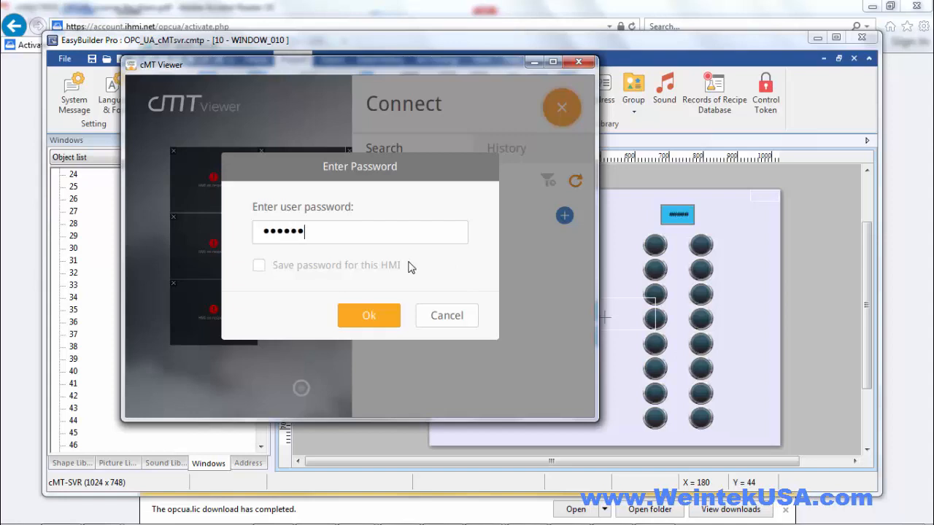
pyautogui.click(372, 313)
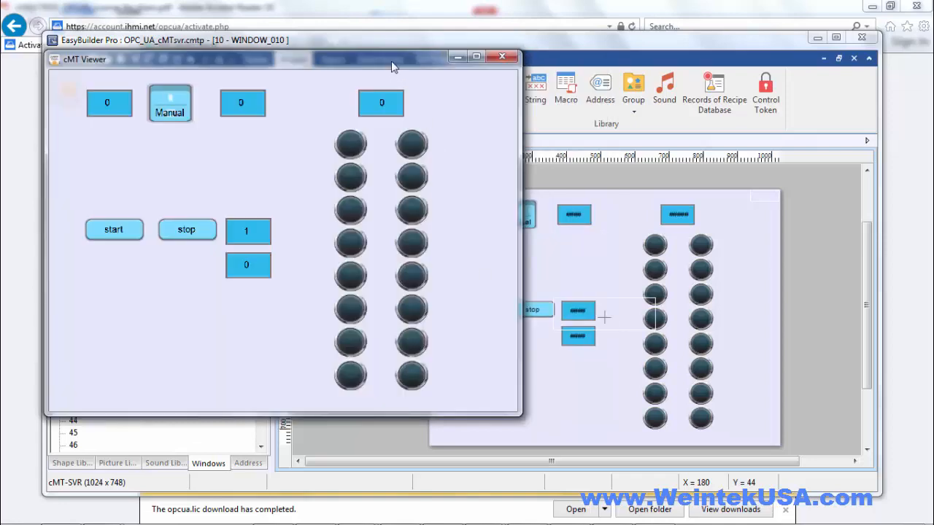
pyautogui.moveTo(392, 65); pyautogui.dragTo(377, 38)
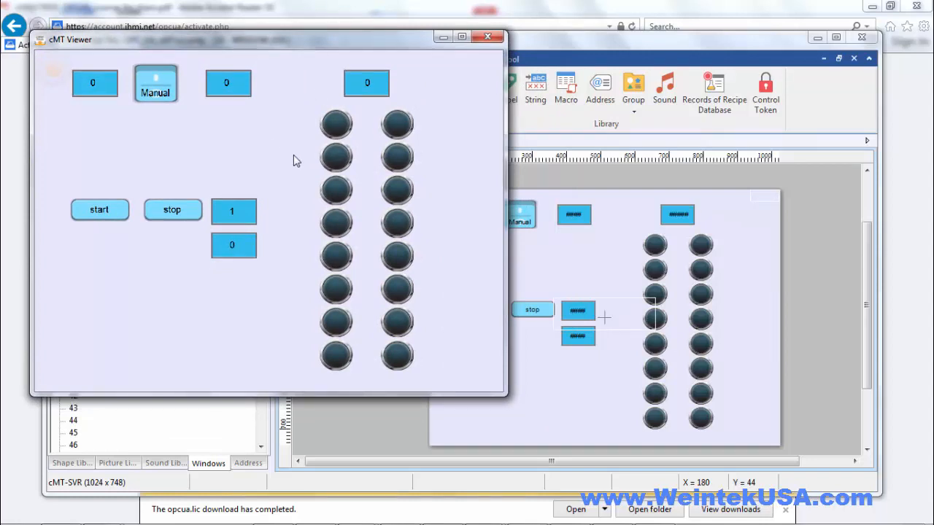
# Toggle the server between Manual and Auto to run and stop the lamp sequence
pyautogui.click(161, 215)
pyautogui.click(155, 75)
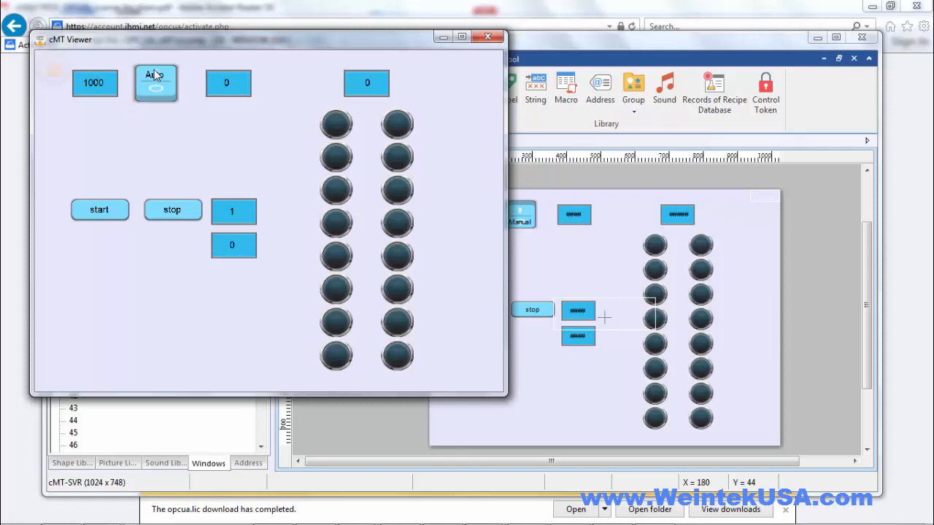
pyautogui.click(155, 92)
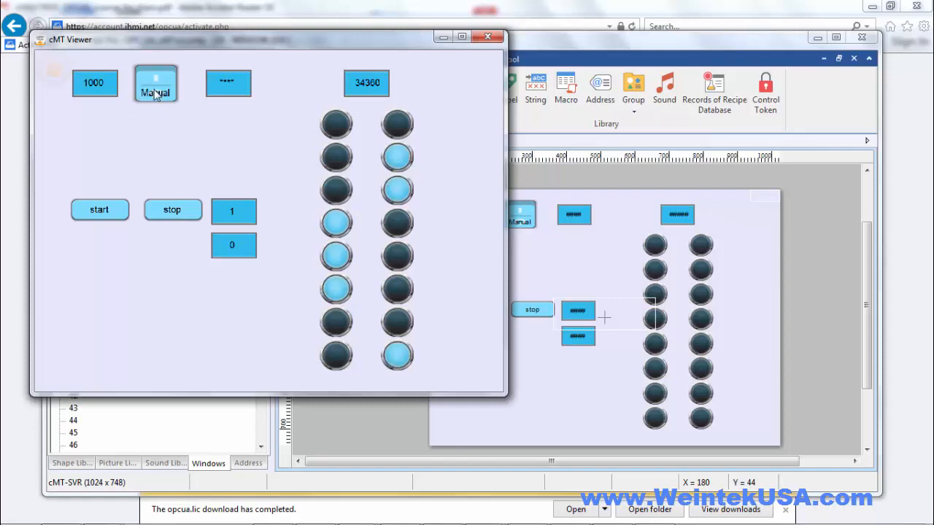
pyautogui.click(155, 93)
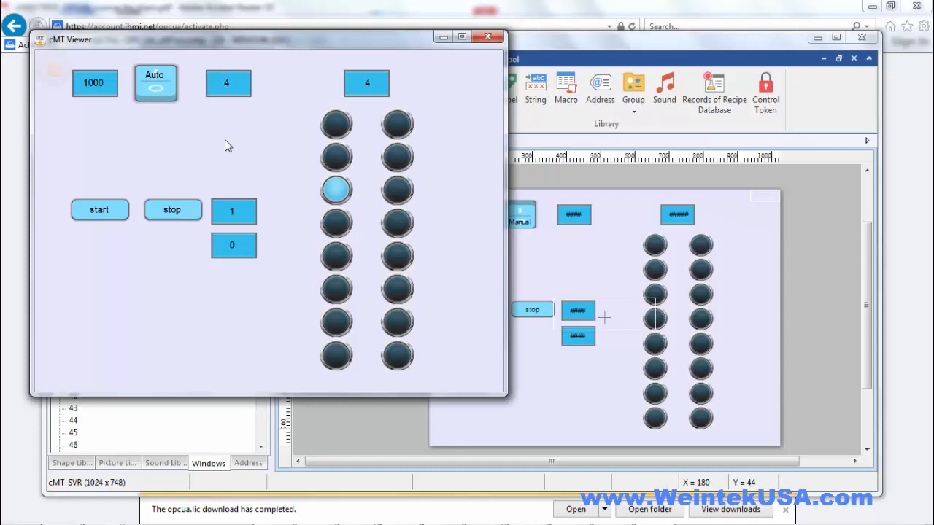
pyautogui.click(159, 91)
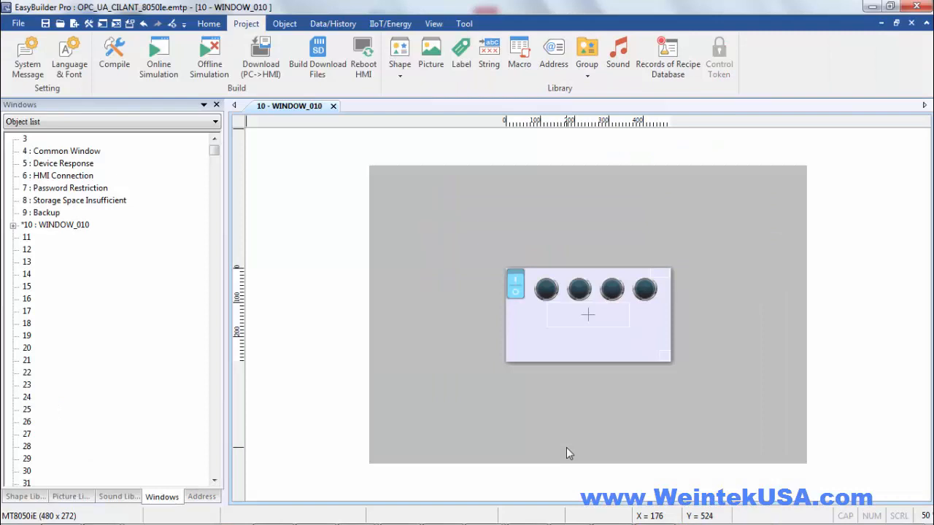
# Change the OPC UA Client device's IP last octet from 108 to 110, confirming all dialogs
pyautogui.click(210, 26)
pyautogui.click(103, 58)
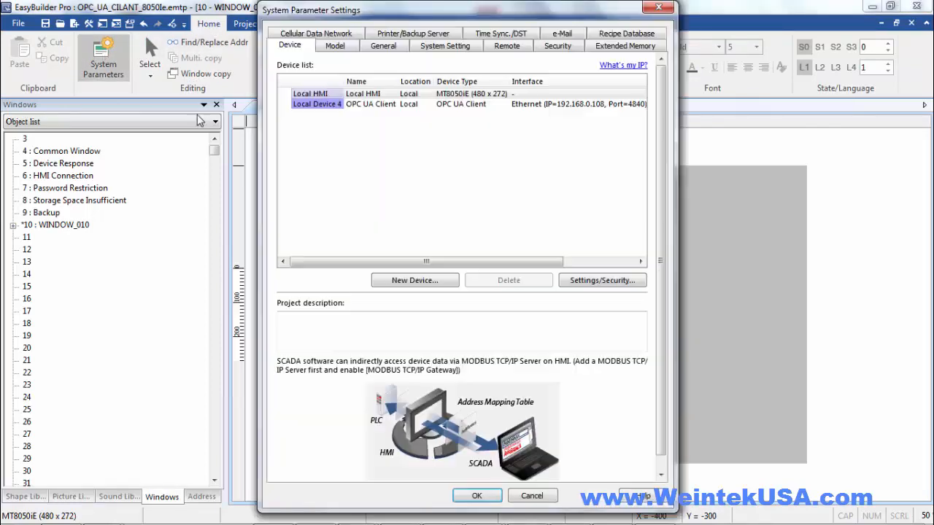
pyautogui.click(422, 106)
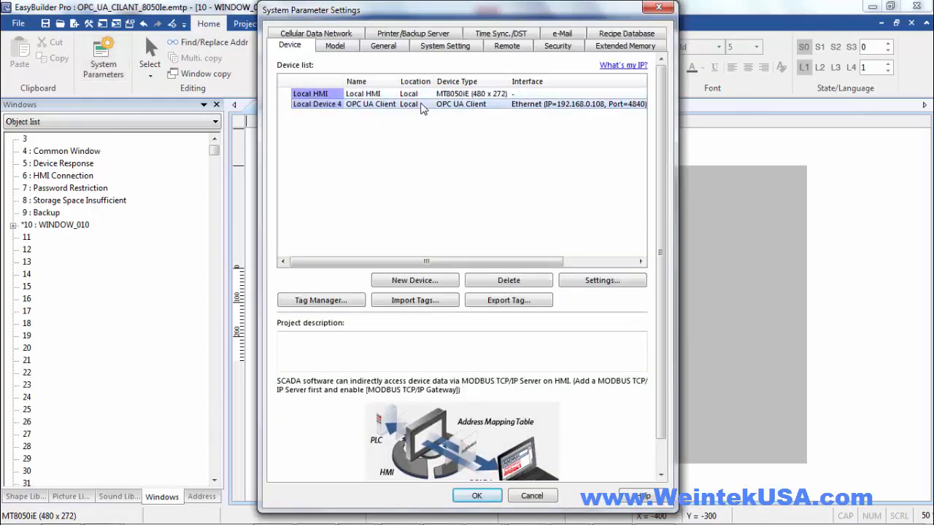
pyautogui.doubleClick(422, 106)
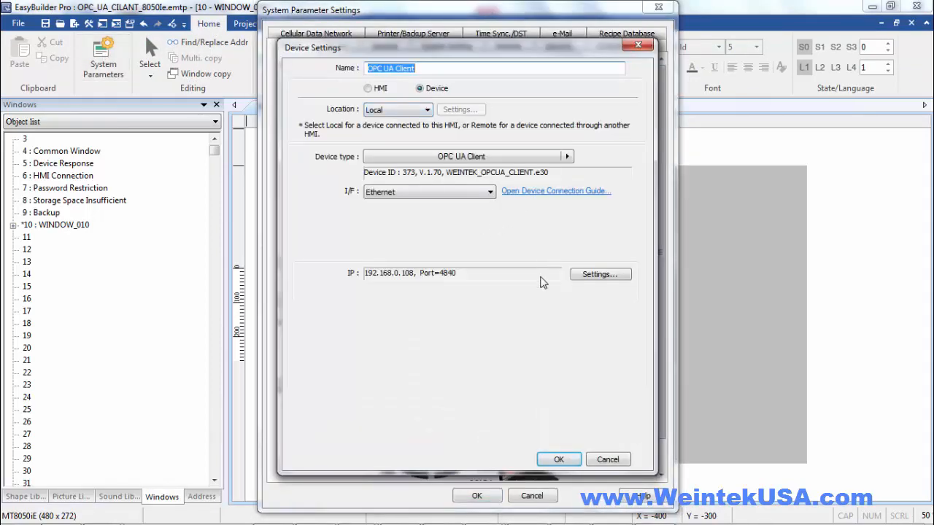
pyautogui.click(601, 282)
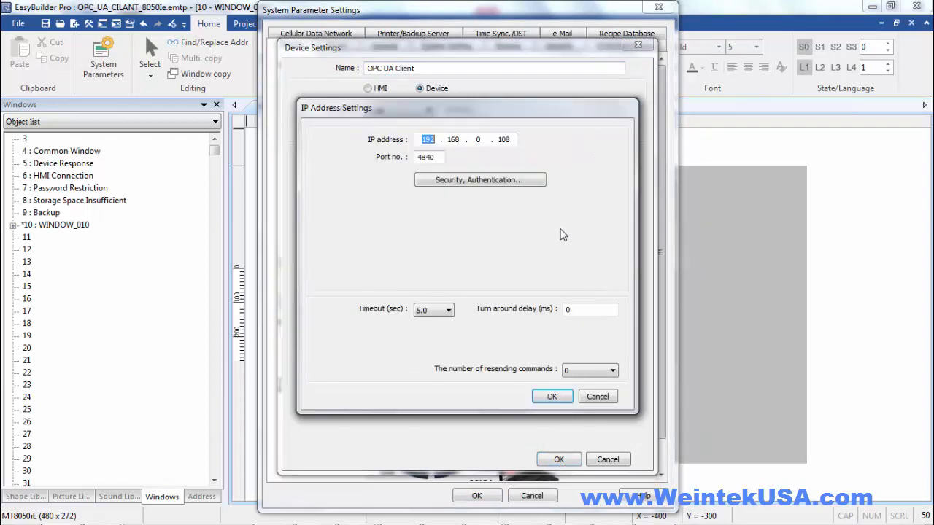
pyautogui.moveTo(500, 139); pyautogui.dragTo(535, 141)
pyautogui.write('10')
pyautogui.click(548, 398)
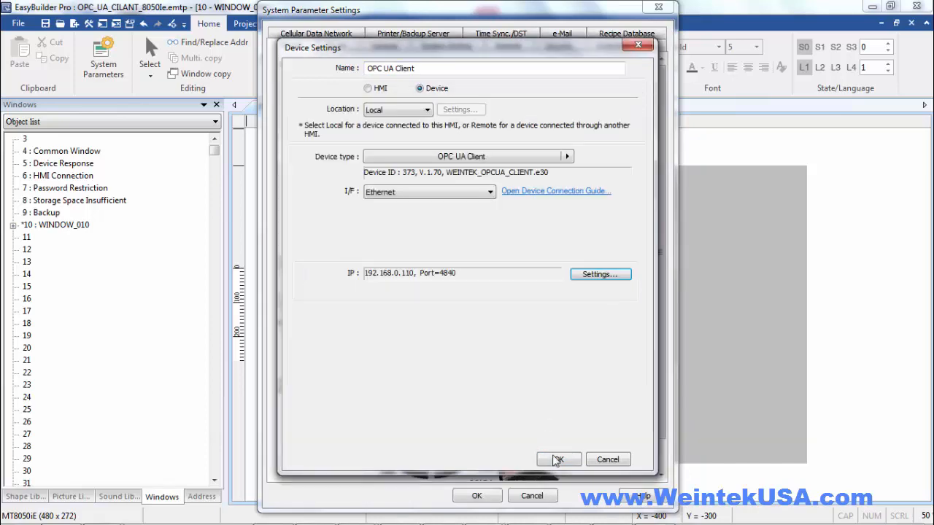
pyautogui.click(556, 459)
pyautogui.click(478, 496)
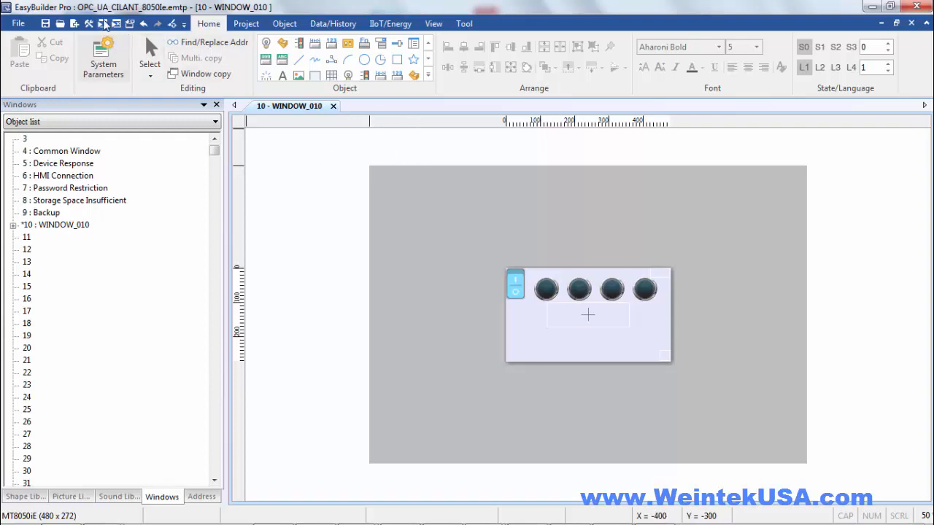
# Compile and simulate the client project, then switch the server to Auto to light the lamps
pyautogui.click(103, 23)
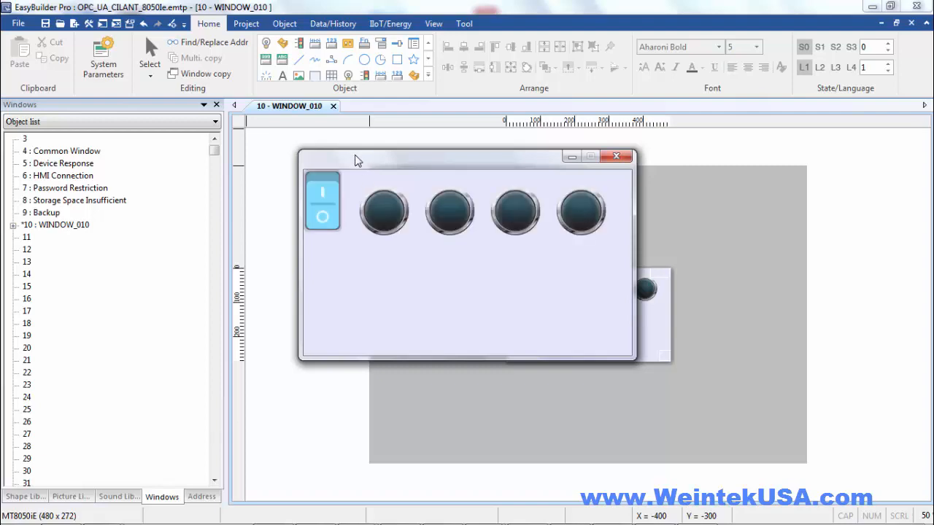
pyautogui.moveTo(358, 158); pyautogui.dragTo(641, 54)
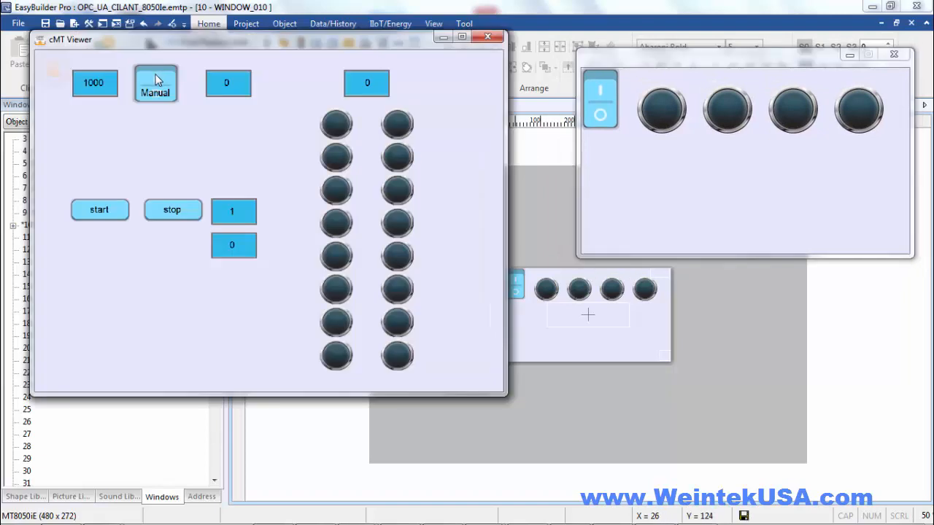
pyautogui.click(156, 80)
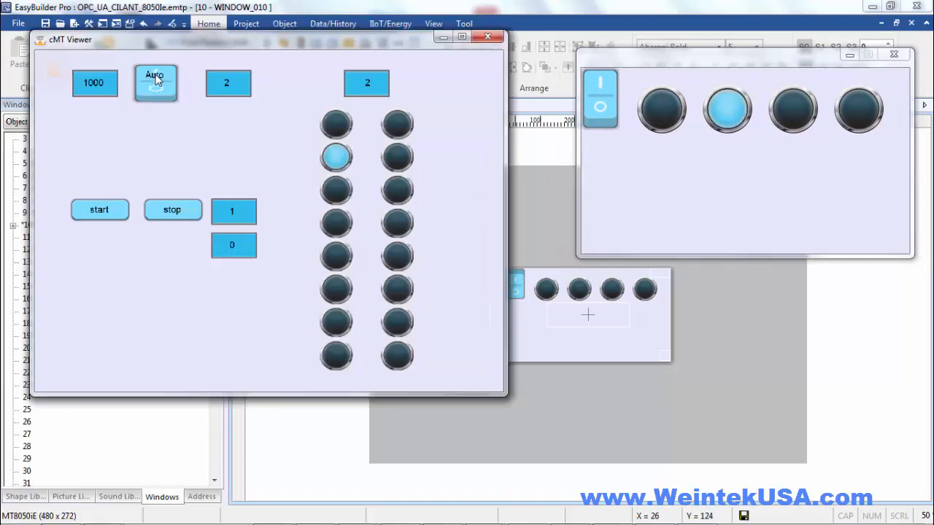